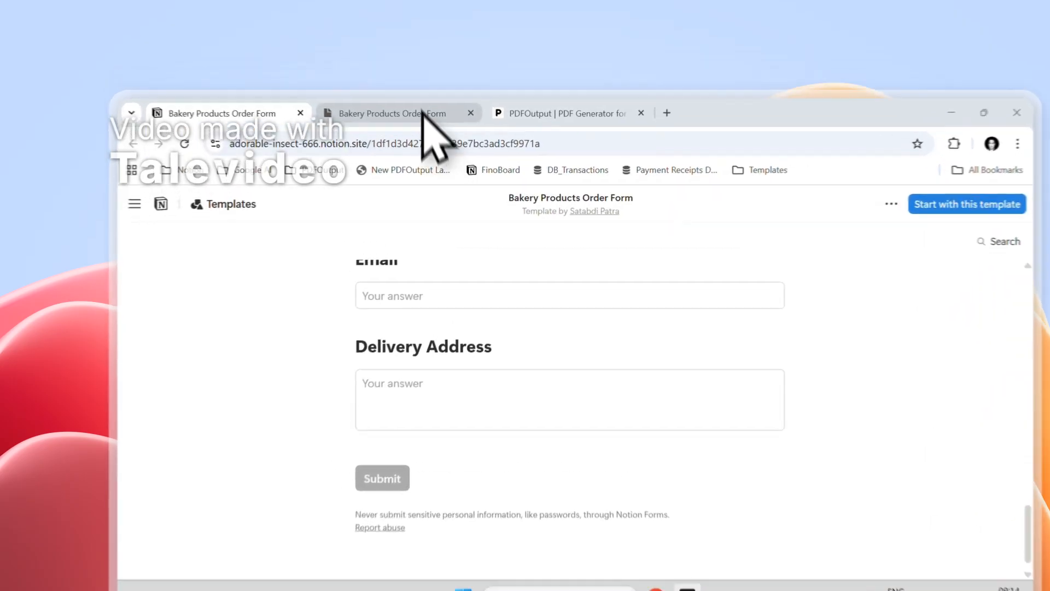
Examine the submissions in the Bakery Products Order Form responses database, including all of its columns
{"action": "left_click", "coordinate": [399, 80]}
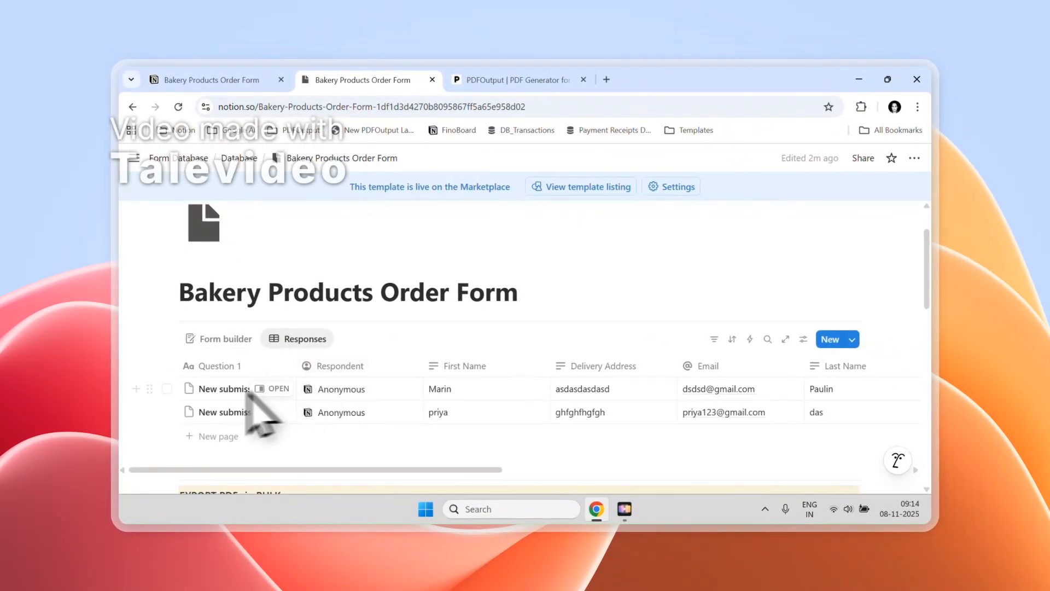
{"action": "left_click", "coordinate": [166, 389]}
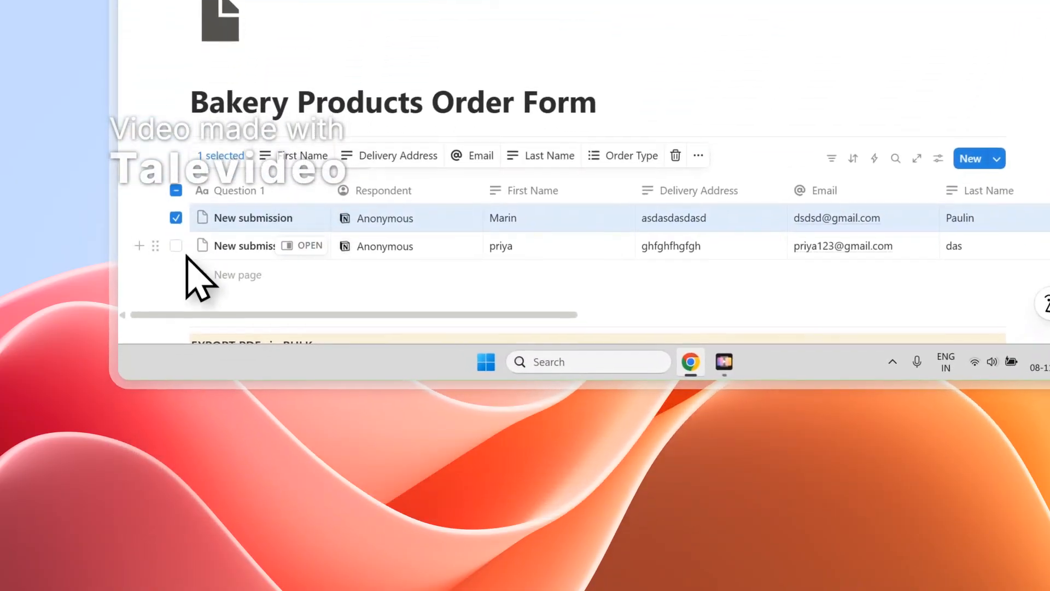
{"action": "left_click", "coordinate": [165, 412]}
{"action": "left_click", "coordinate": [523, 108]}
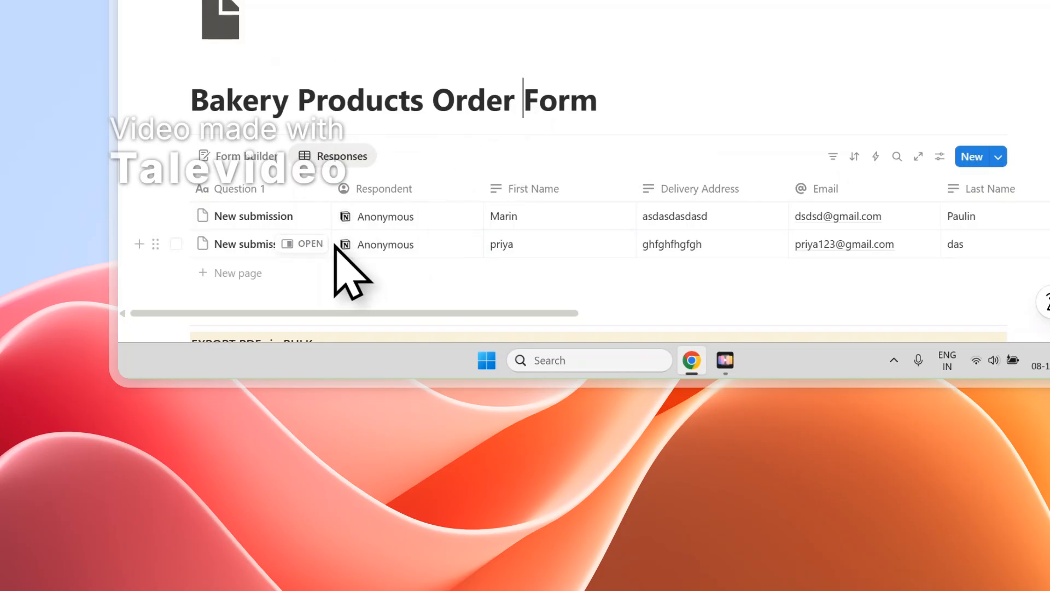
{"action": "left_click", "coordinate": [176, 216]}
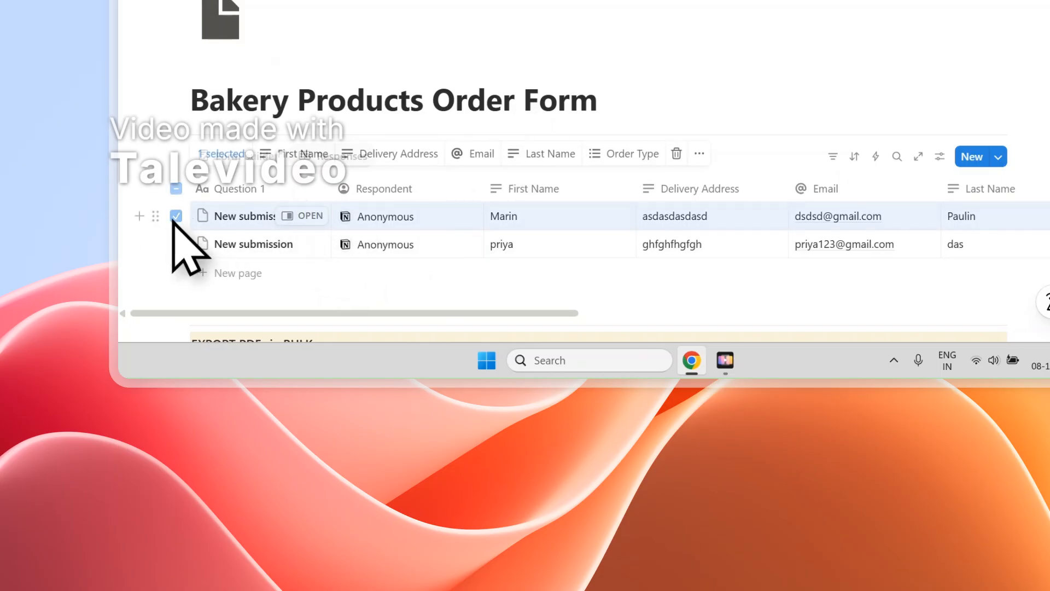
{"action": "left_click", "coordinate": [176, 244]}
{"action": "left_click", "coordinate": [560, 86]}
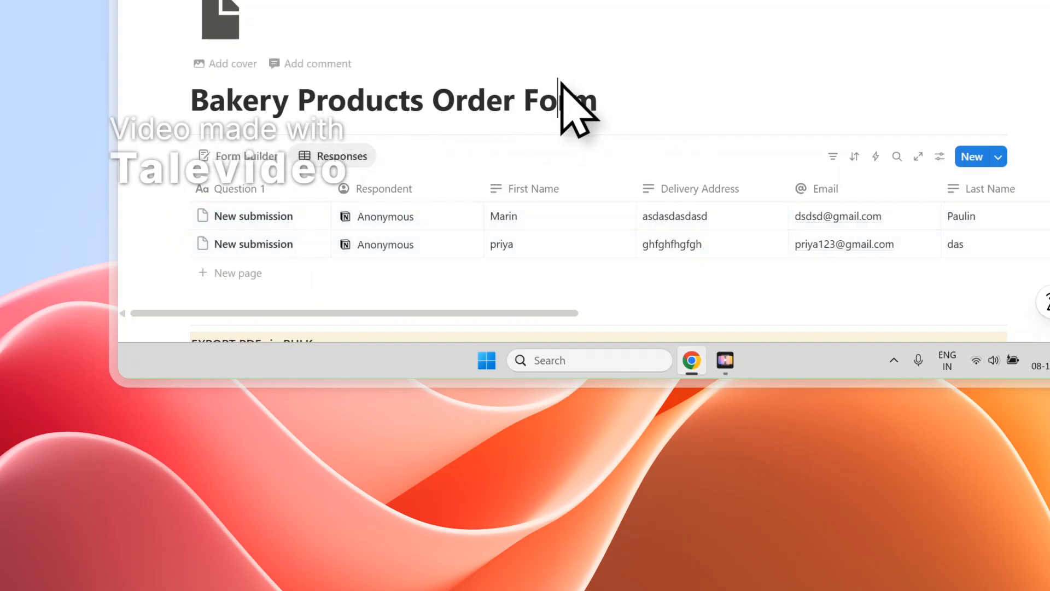
{"action": "left_click_drag", "start_coordinate": [380, 316], "coordinate": [801, 308]}
{"action": "left_click_drag", "start_coordinate": [730, 291], "coordinate": [243, 291]}
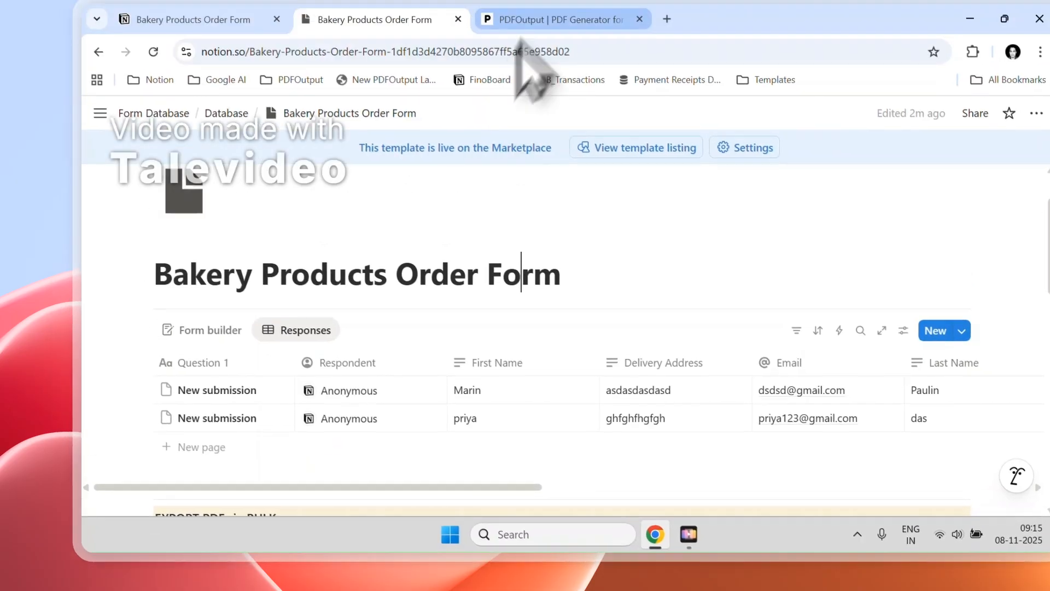
Switch to the PDFOutput site and read its headline about generating PDFs from Google Docs using a Notion database
{"action": "left_click", "coordinate": [528, 16]}
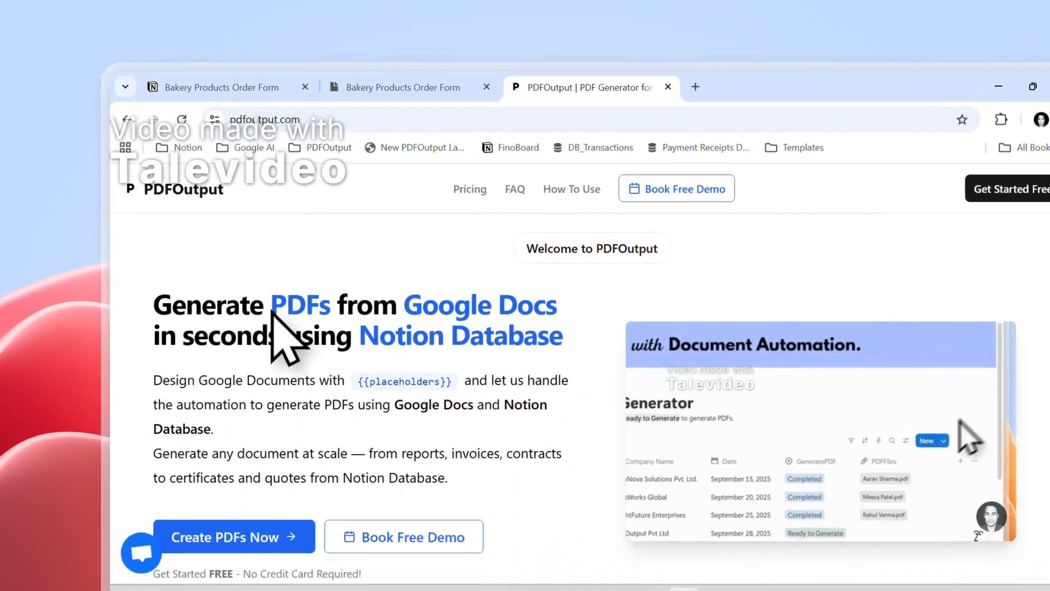
{"action": "double_click", "coordinate": [285, 353]}
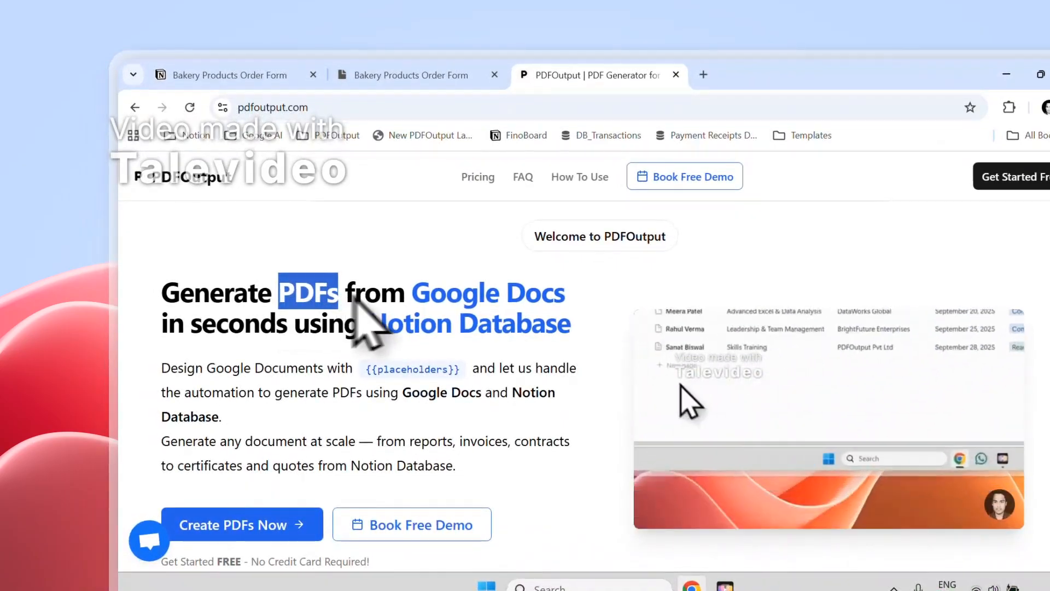
{"action": "left_click_drag", "start_coordinate": [412, 294], "coordinate": [565, 293]}
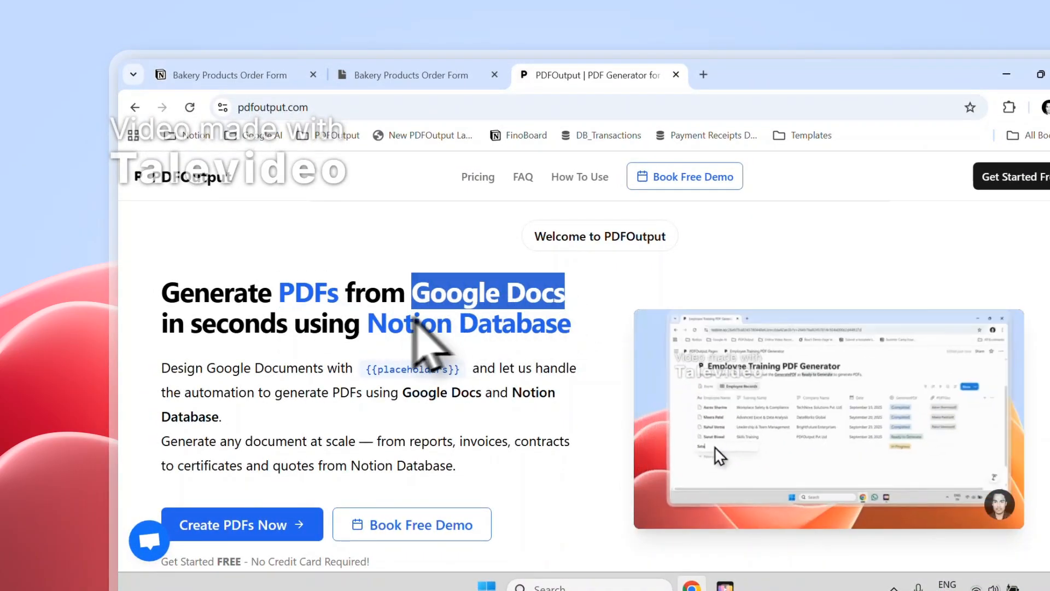
{"action": "left_click_drag", "start_coordinate": [388, 324], "coordinate": [550, 325]}
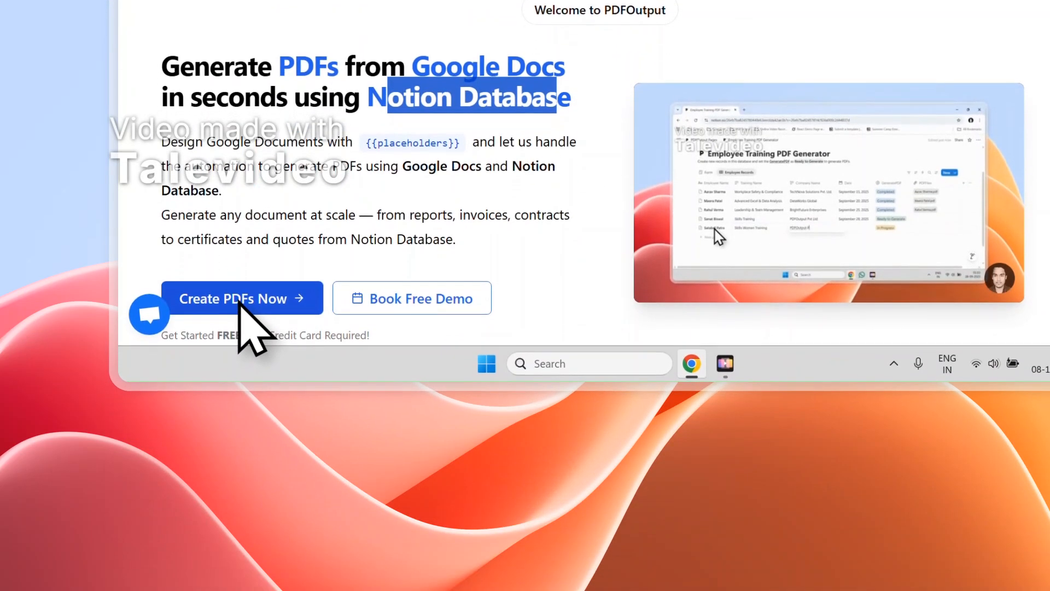
Start creating PDFs in PDFOutput, sign in with the Google account, and grant the requested access
{"action": "left_click", "coordinate": [298, 525]}
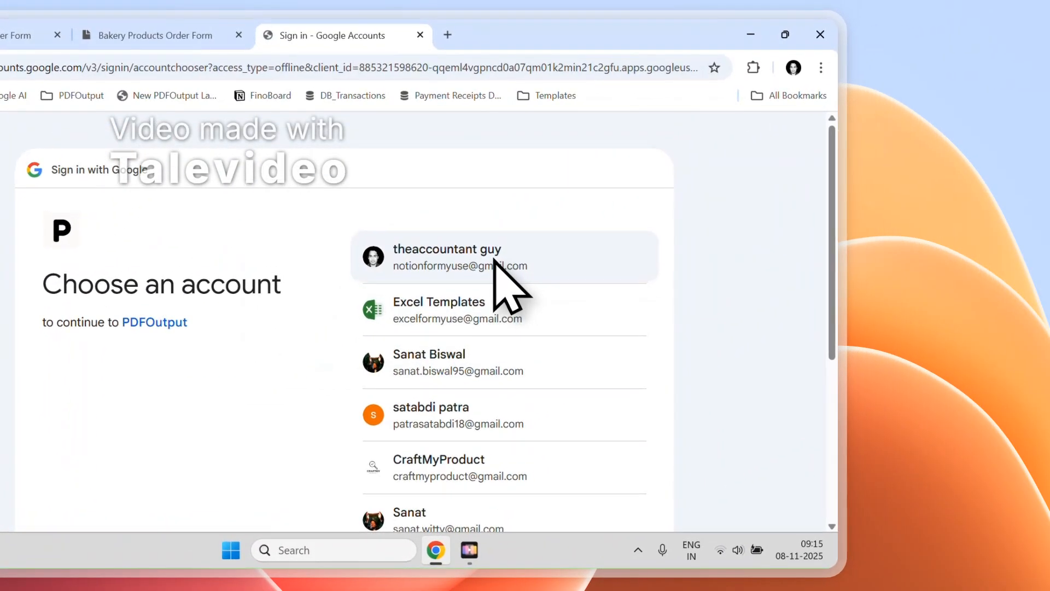
{"action": "left_click", "coordinate": [495, 260]}
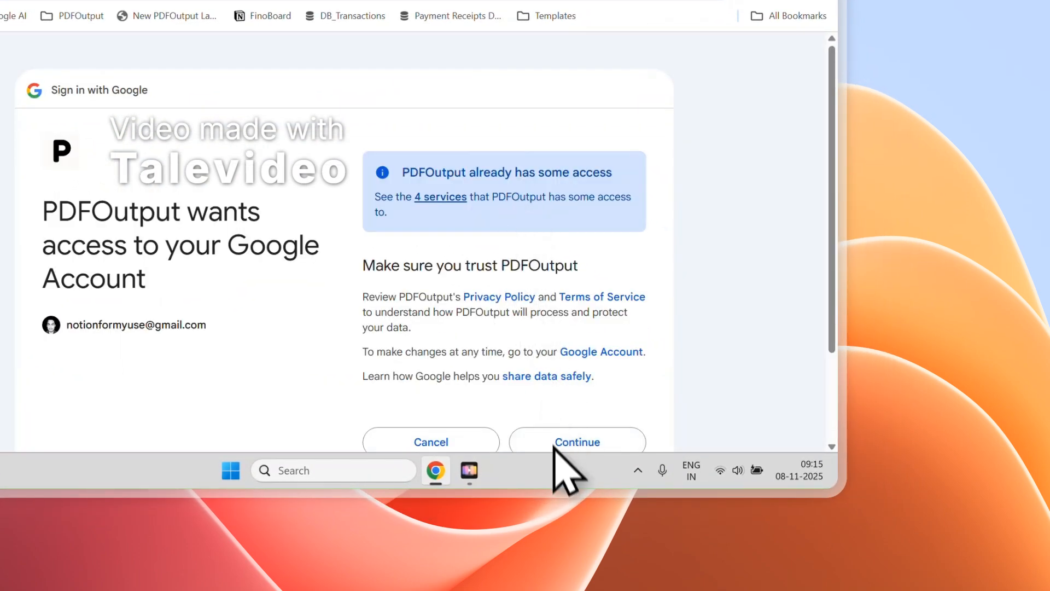
{"action": "left_click", "coordinate": [555, 443]}
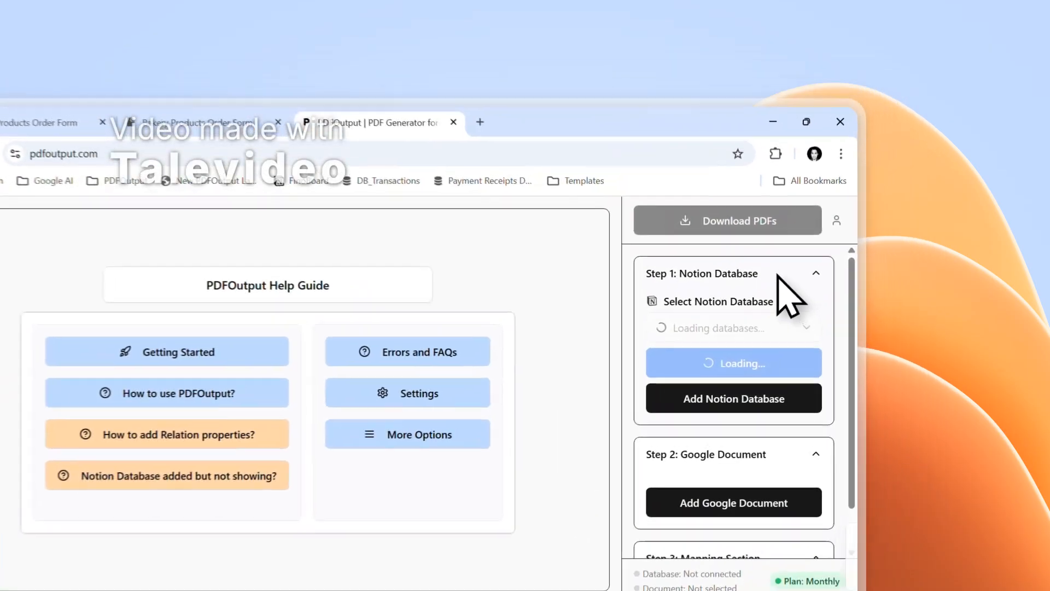
Collapse the setup sections, reopen Step 1: Notion Database, and start adding a Notion database
{"action": "left_click", "coordinate": [861, 211]}
{"action": "left_click", "coordinate": [834, 247]}
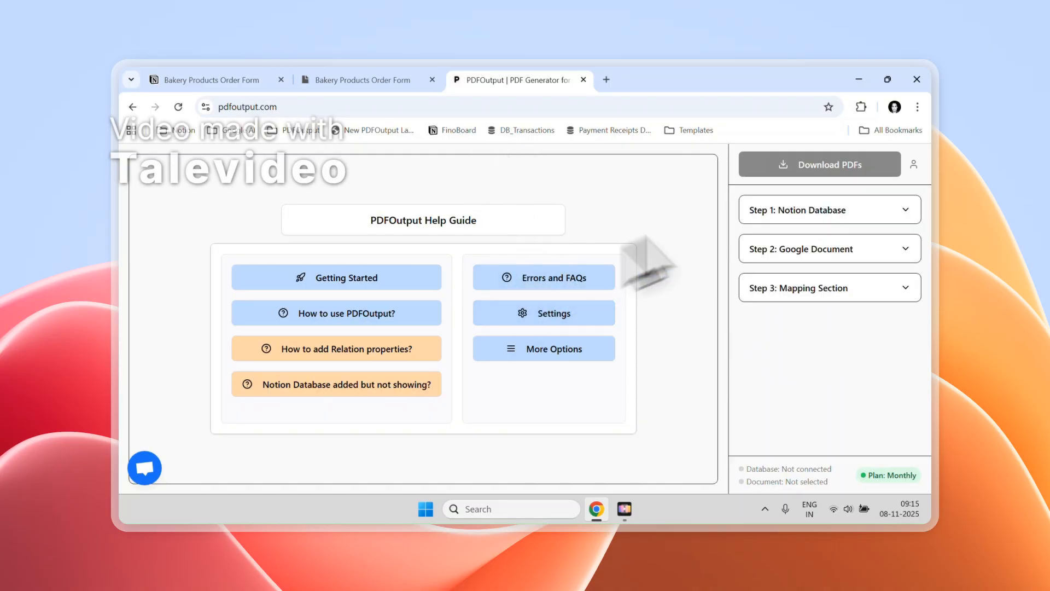
{"action": "left_click", "coordinate": [780, 213]}
{"action": "left_click", "coordinate": [834, 328]}
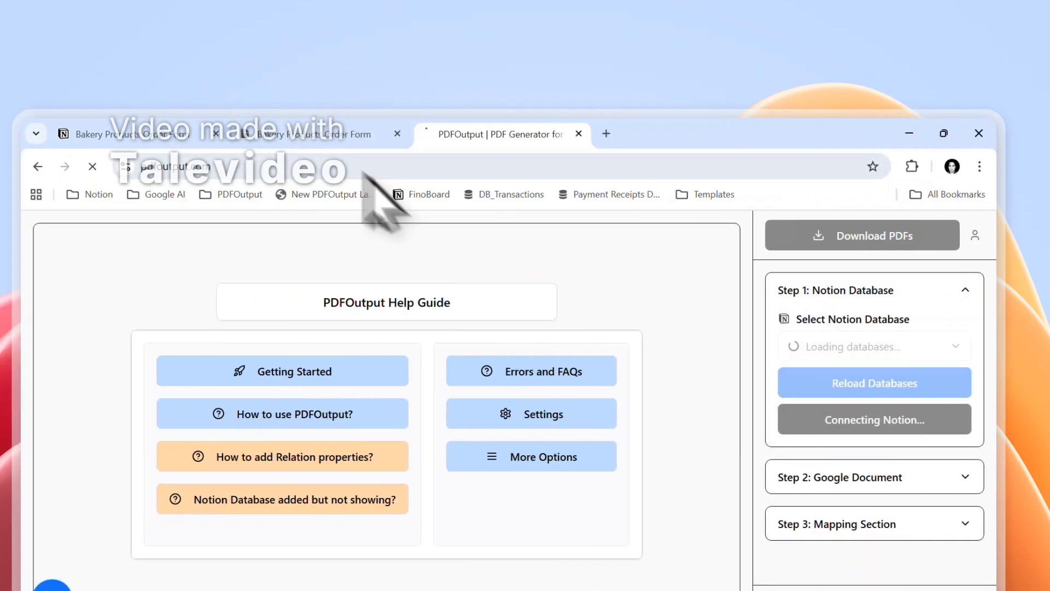
Copy the page title "Bakery Products Order Form" from the Notion responses page
{"action": "left_click", "coordinate": [164, 134]}
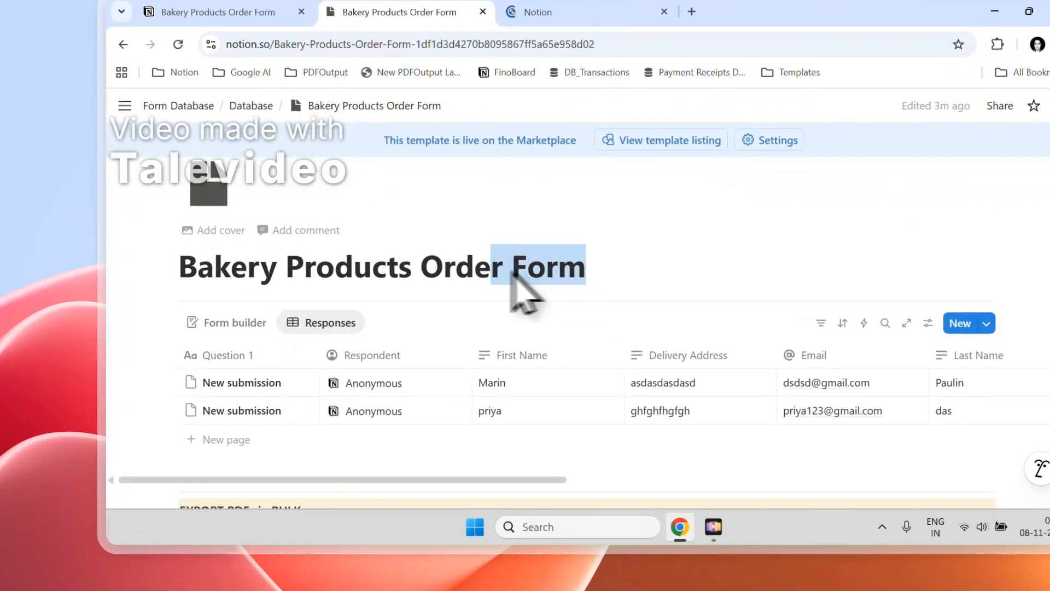
{"action": "left_click_drag", "start_coordinate": [511, 272], "coordinate": [351, 271]}
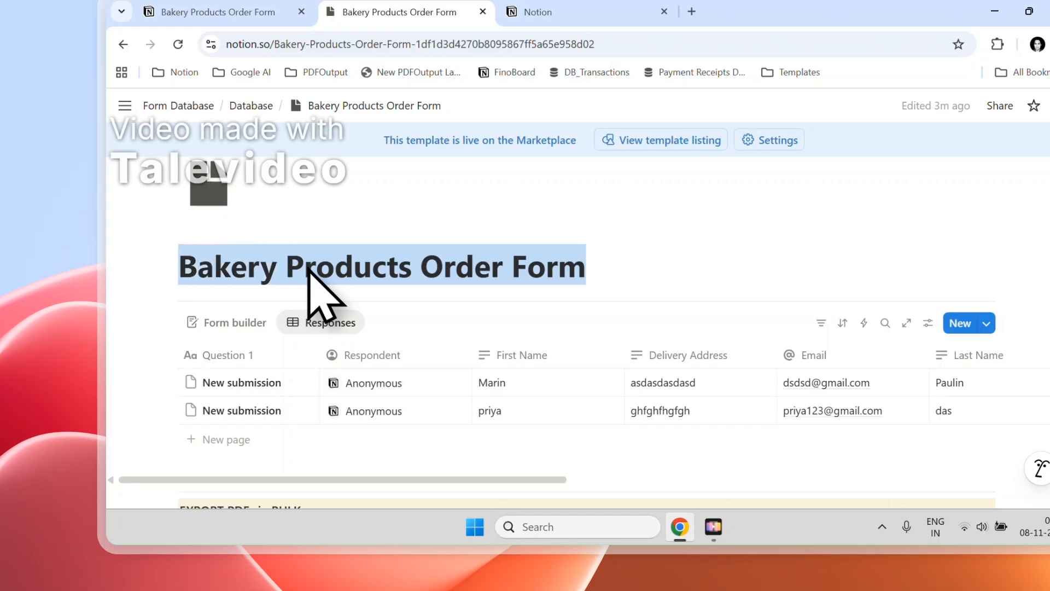
{"action": "right_click", "coordinate": [309, 270]}
{"action": "left_click", "coordinate": [344, 216]}
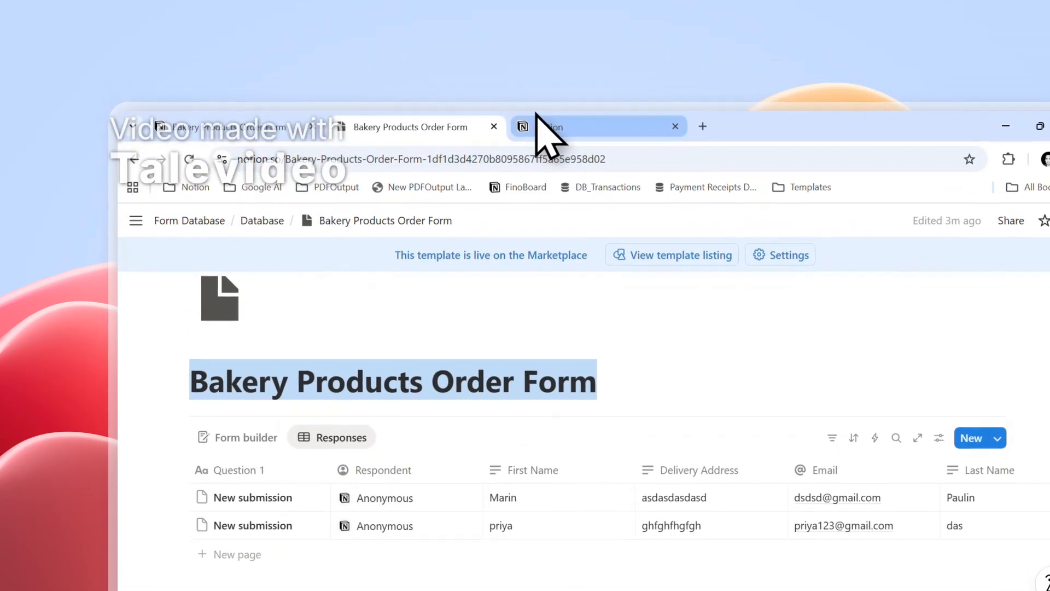
Accept PDFOutput's permissions in the Notion connection request and choose to select pages to share with PDFOutput
{"action": "left_click", "coordinate": [541, 127]}
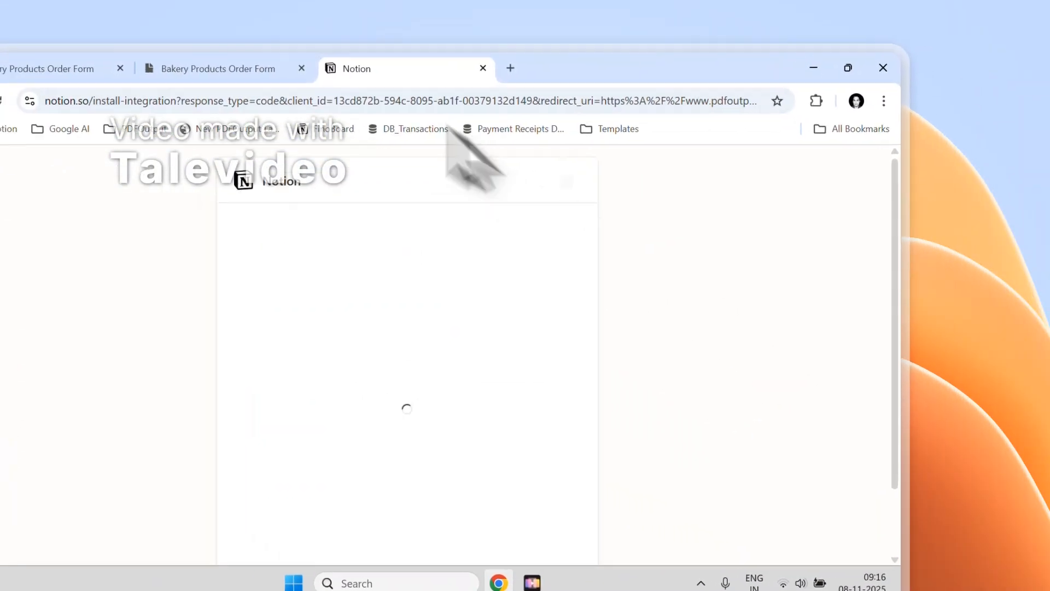
{"action": "left_click", "coordinate": [310, 68]}
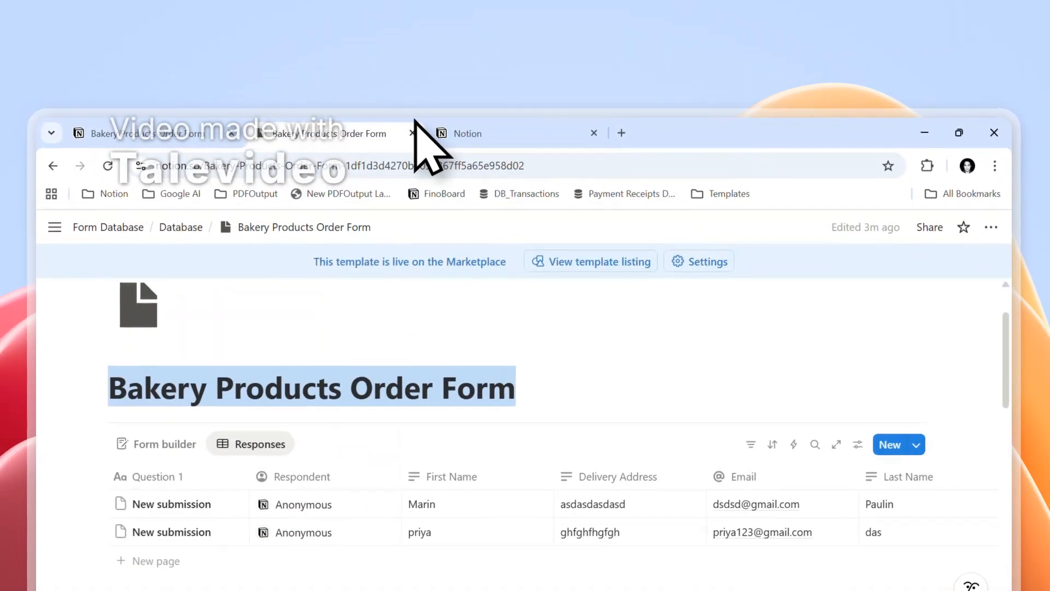
{"action": "left_click", "coordinate": [377, 67]}
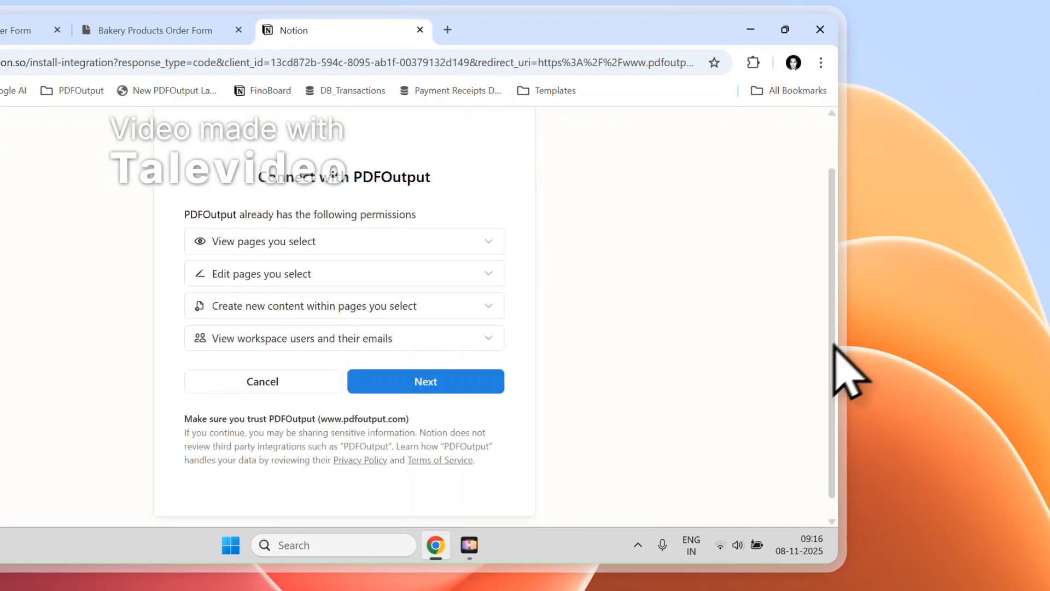
{"action": "left_click", "coordinate": [498, 382]}
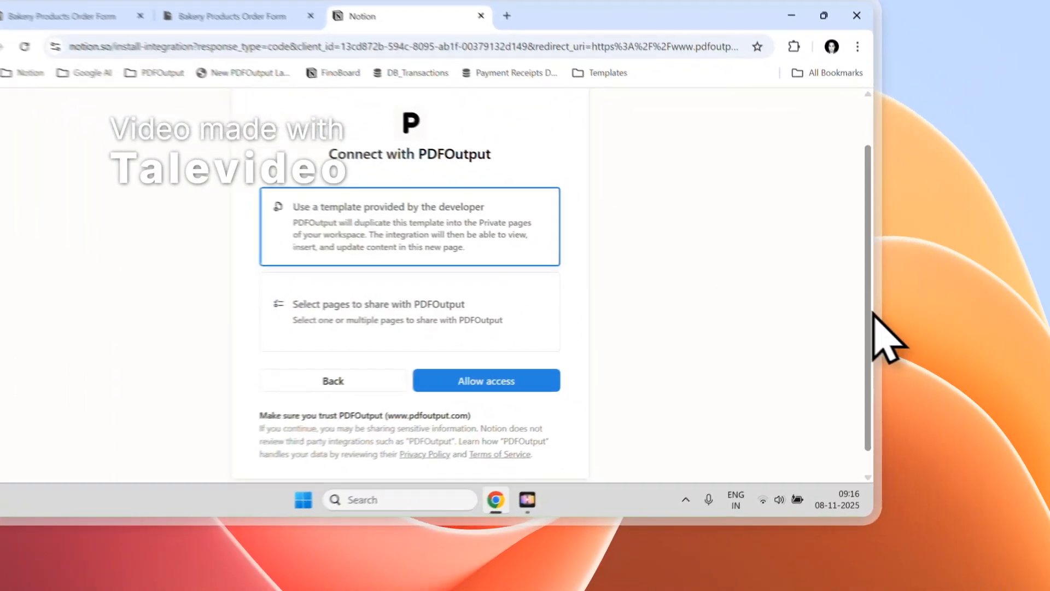
{"action": "left_click_drag", "start_coordinate": [927, 341], "coordinate": [927, 300]}
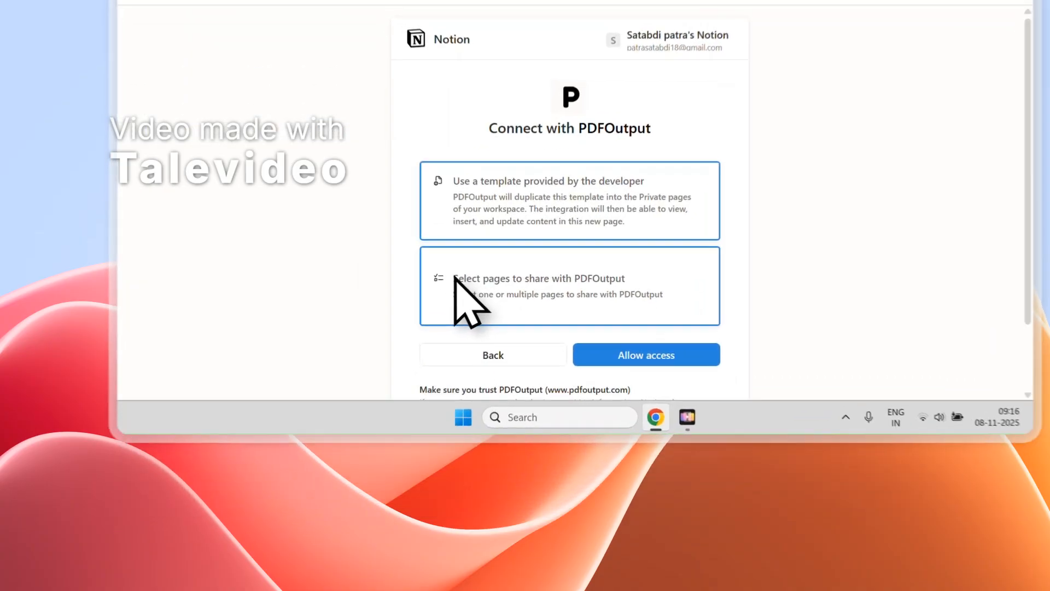
{"action": "left_click", "coordinate": [421, 385]}
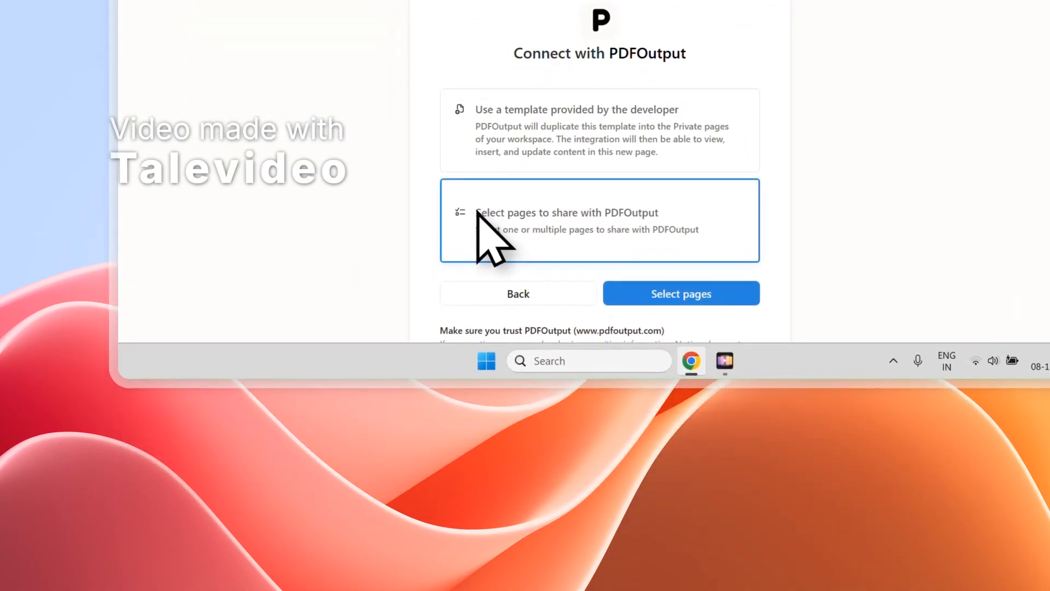
{"action": "left_click", "coordinate": [680, 300]}
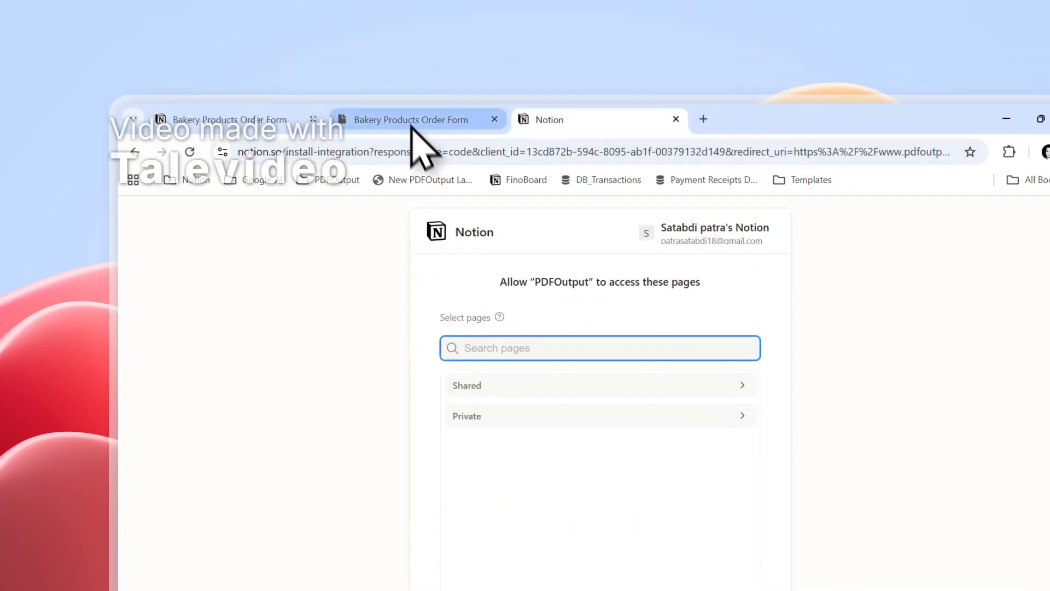
Search the Notion pages for "Bakery Products Order Form" and add the matching page under Form Database / Database
{"action": "left_click", "coordinate": [414, 128]}
{"action": "left_click", "coordinate": [567, 126]}
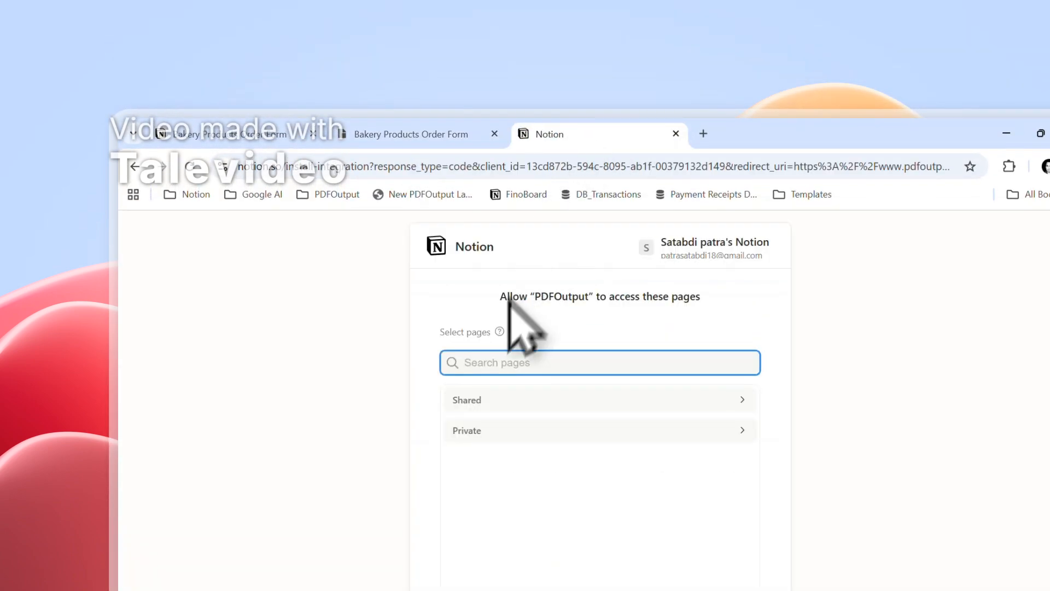
{"action": "right_click", "coordinate": [489, 364]}
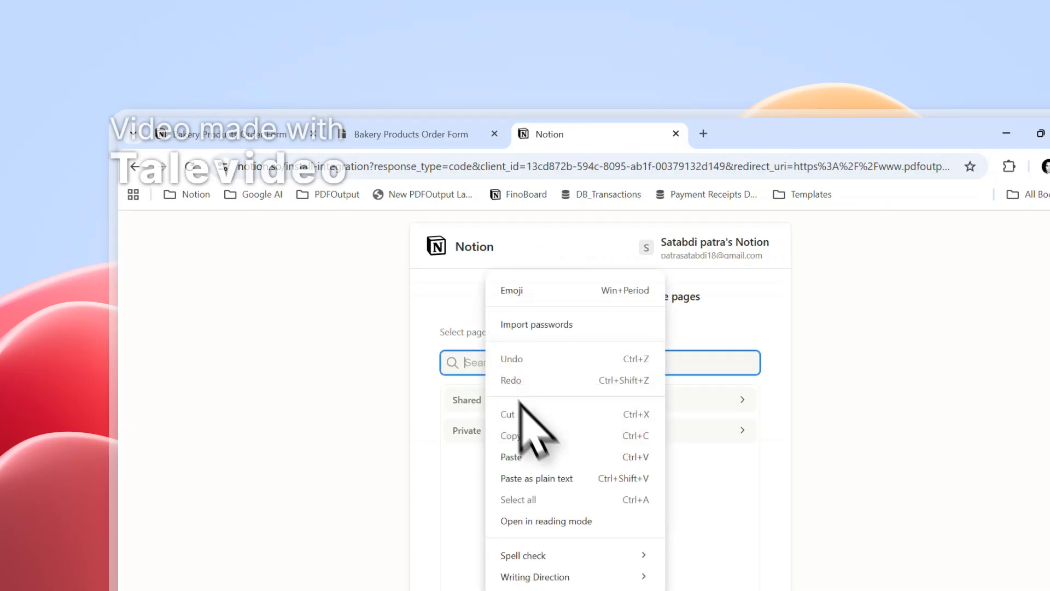
{"action": "left_click", "coordinate": [531, 459]}
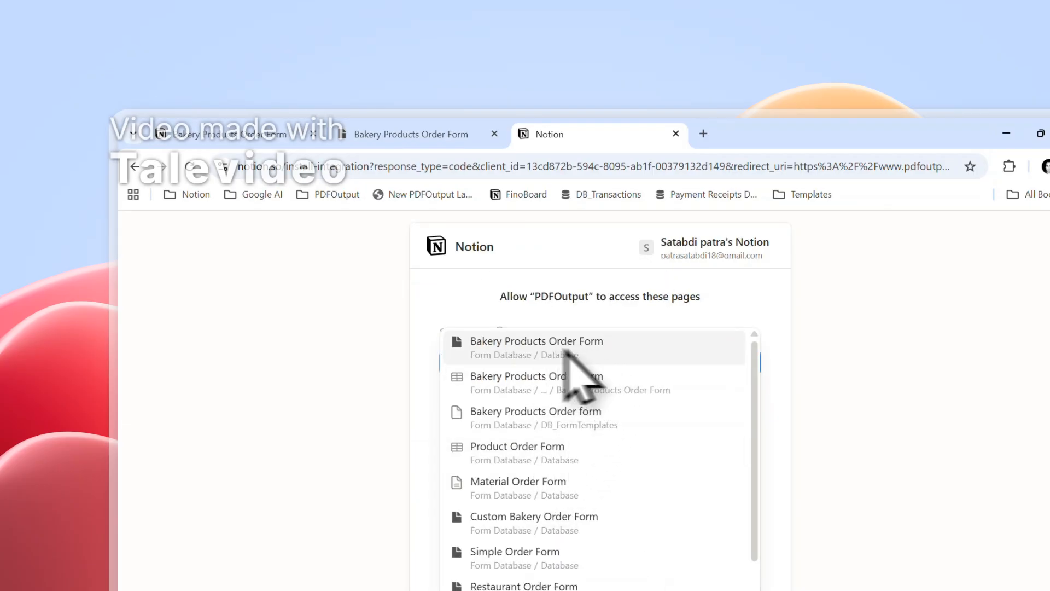
{"action": "left_click", "coordinate": [558, 356]}
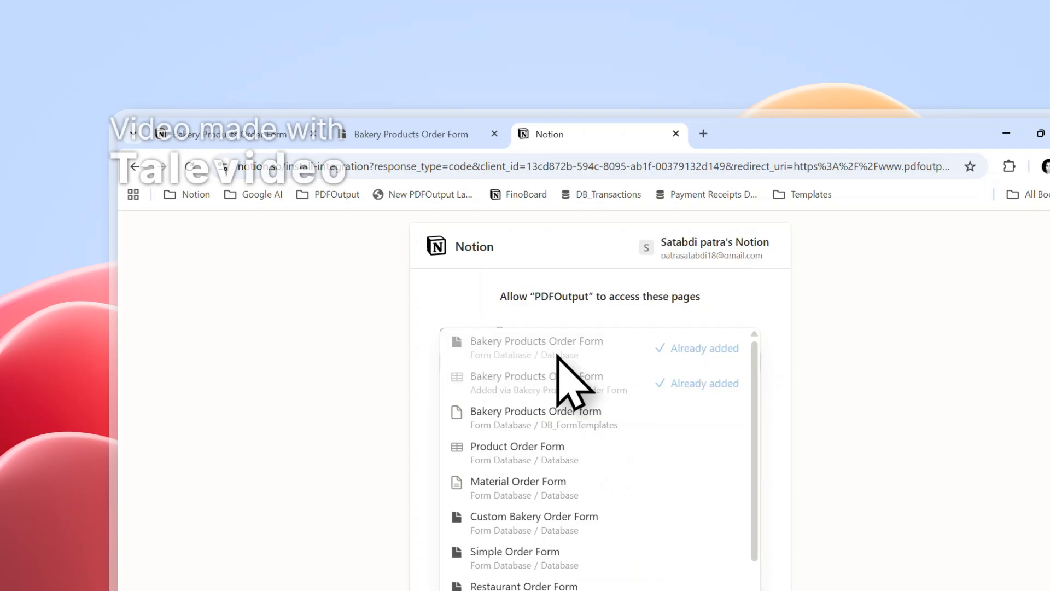
{"action": "left_click", "coordinate": [712, 305]}
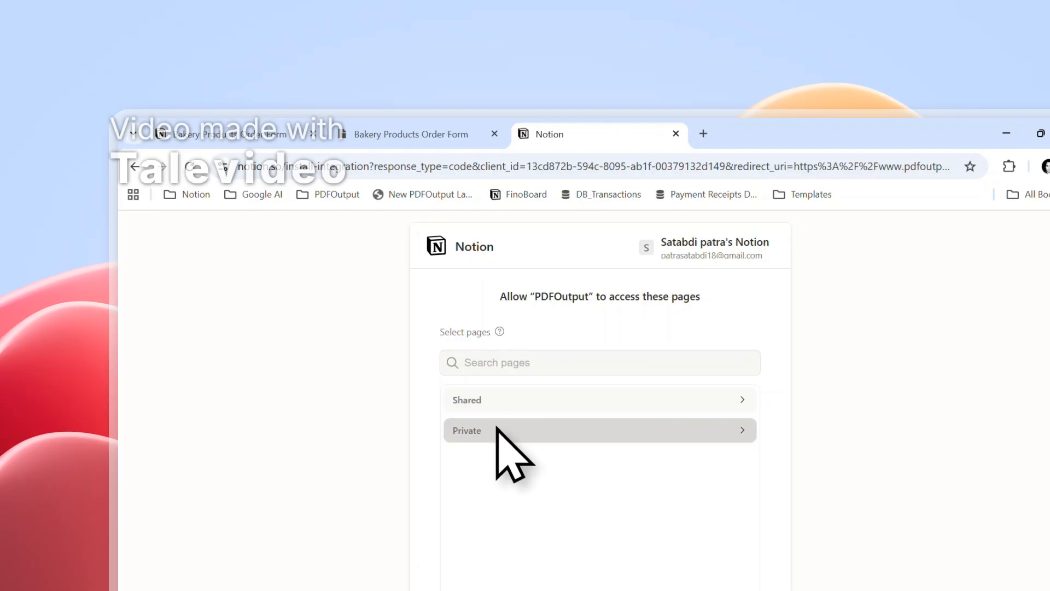
Expand the private pages and check the manually selected entries against the Bakery Products Order Form page
{"action": "left_click", "coordinate": [498, 429]}
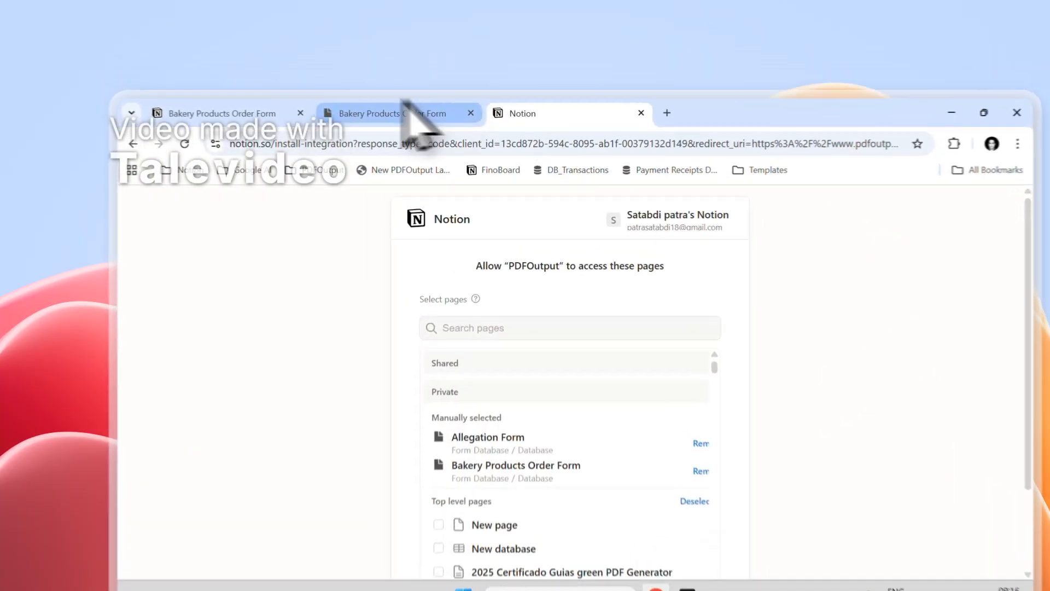
{"action": "left_click", "coordinate": [350, 77]}
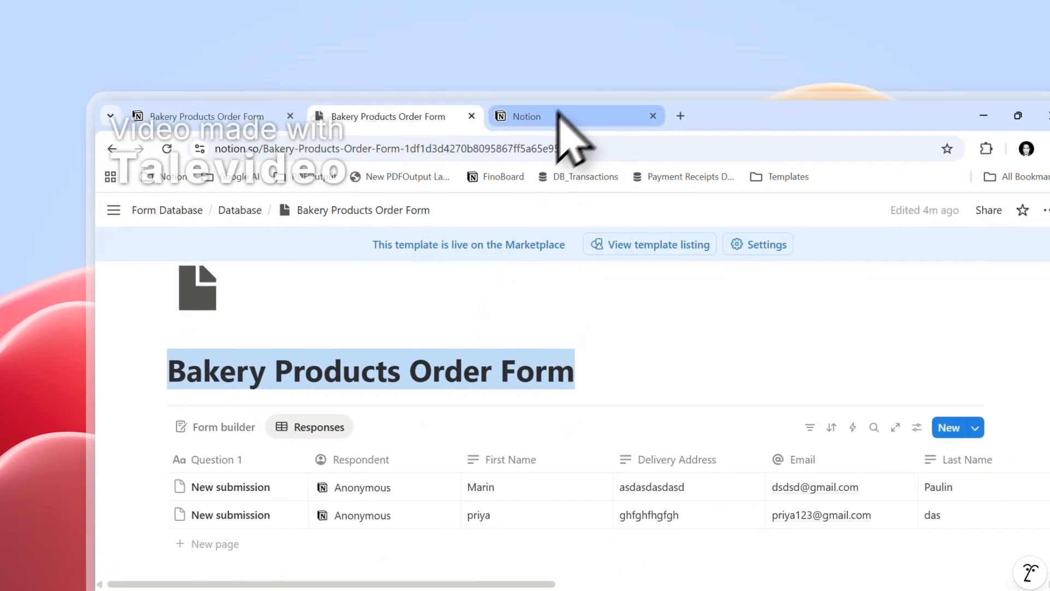
{"action": "left_click", "coordinate": [630, 80]}
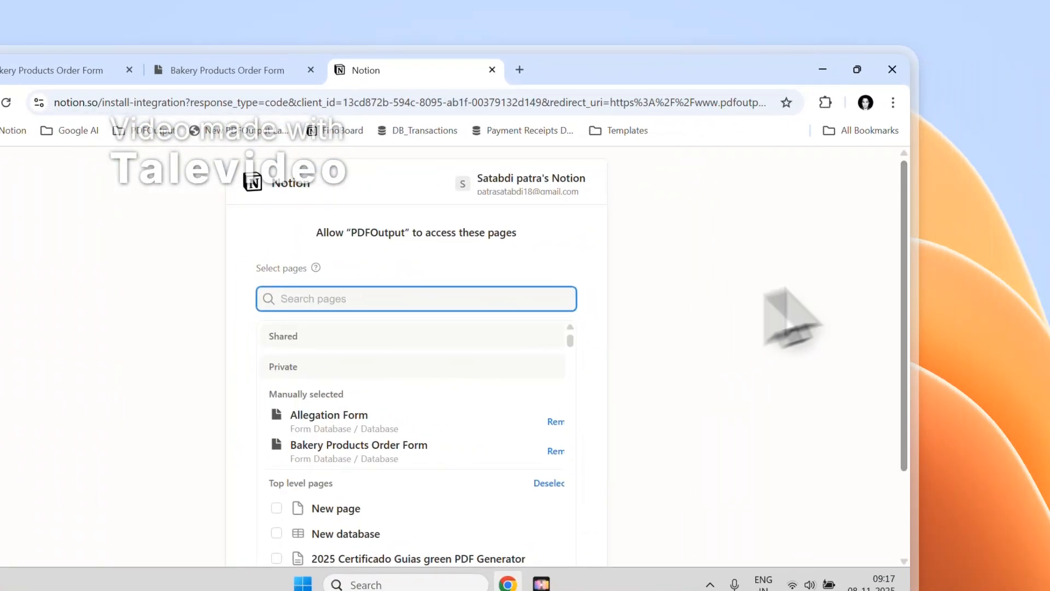
{"action": "scroll", "coordinate": [975, 327], "scroll_direction": "down", "scroll_amount": 2}
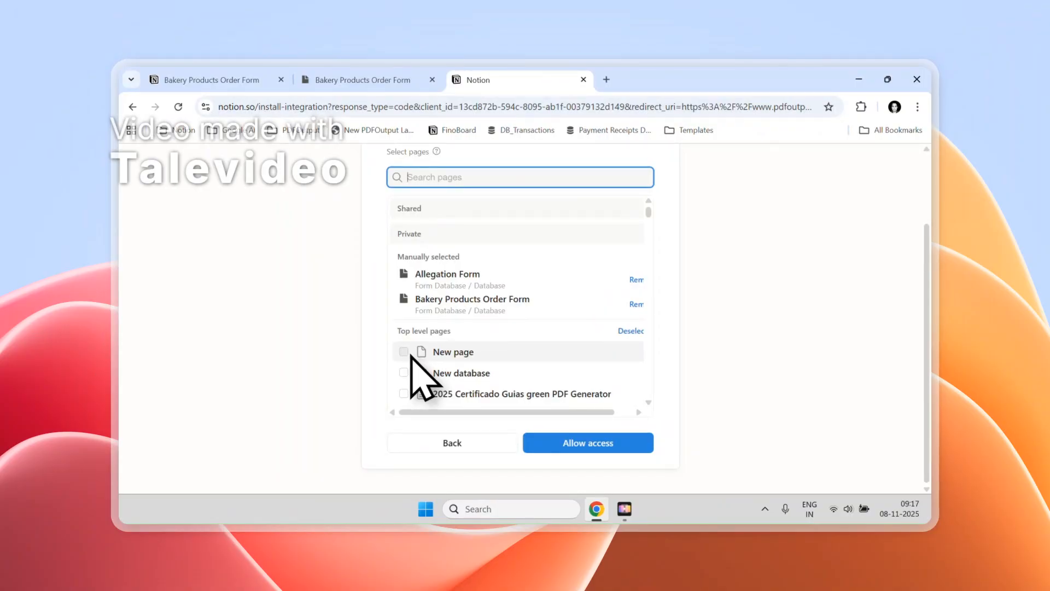
{"action": "left_click", "coordinate": [363, 80]}
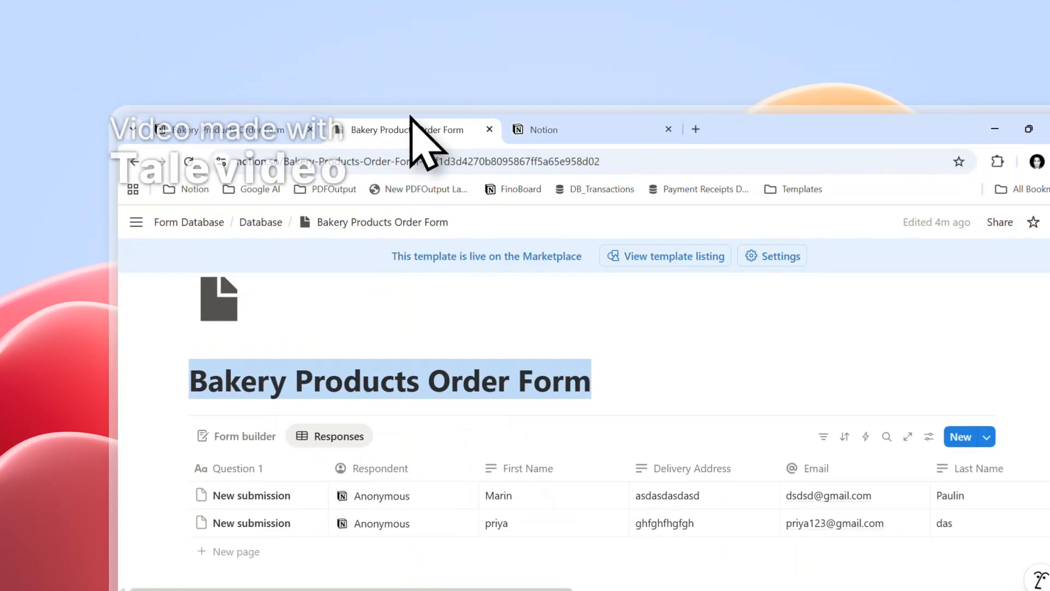
Compare the selected pages with the Bakery Products Order Form database page in Notion and allow PDFOutput access to them
{"action": "left_click", "coordinate": [539, 105]}
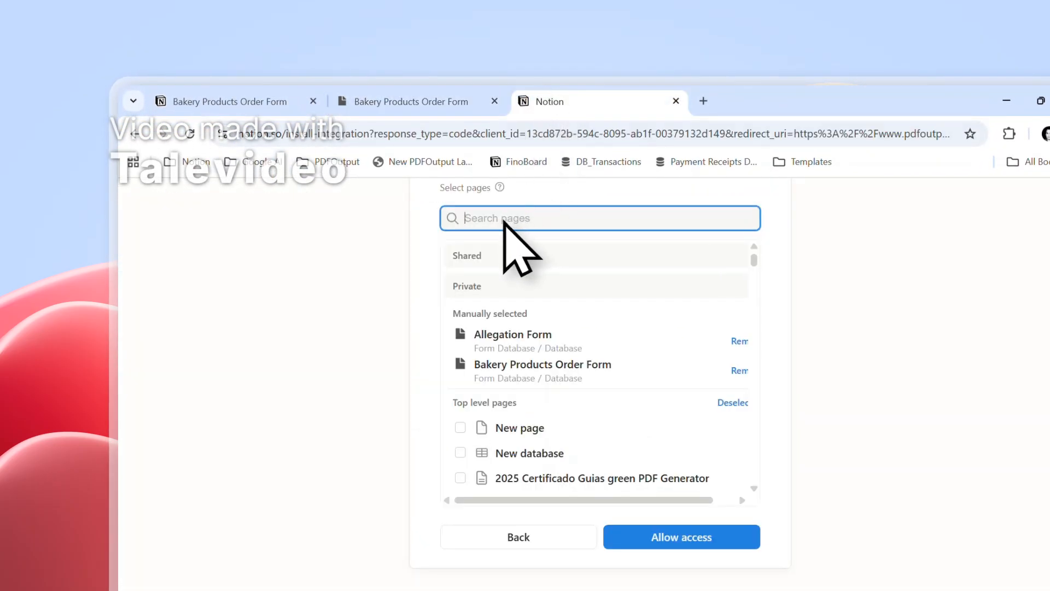
{"action": "left_click", "coordinate": [455, 97]}
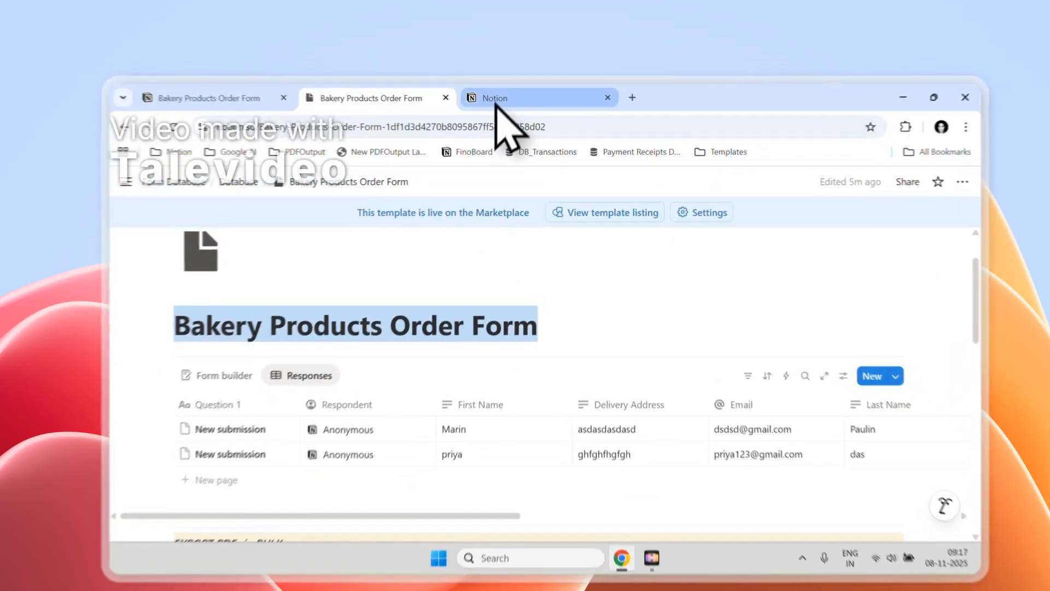
{"action": "left_click", "coordinate": [479, 82]}
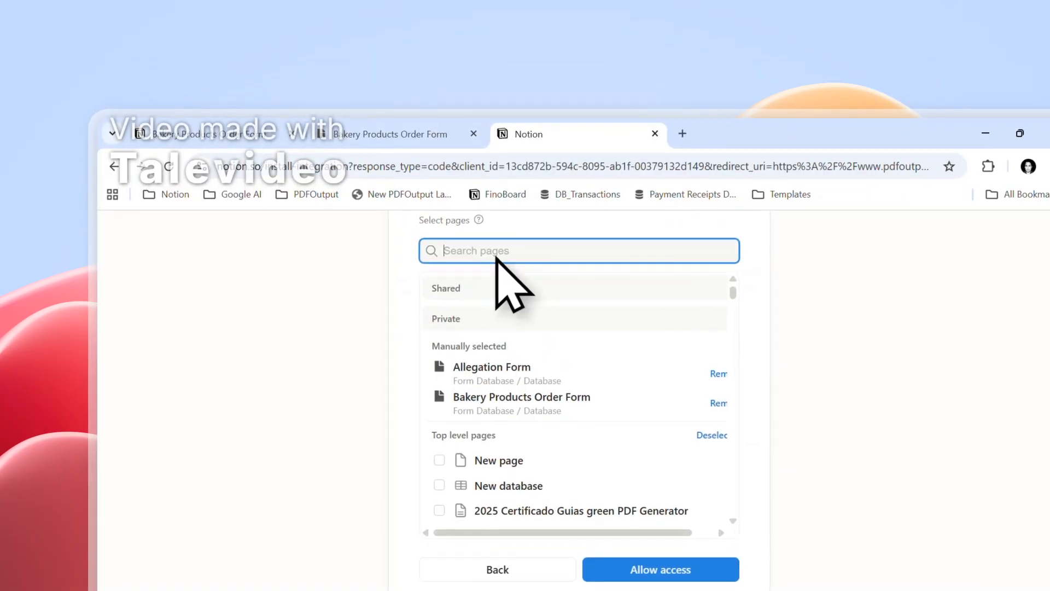
{"action": "left_click", "coordinate": [404, 134]}
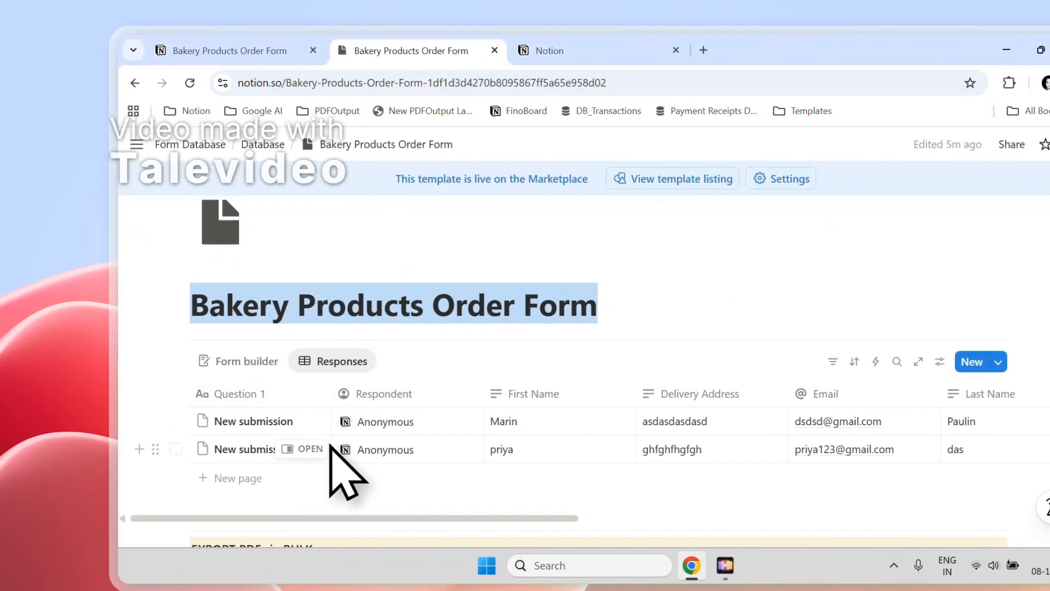
{"action": "left_click", "coordinate": [549, 51]}
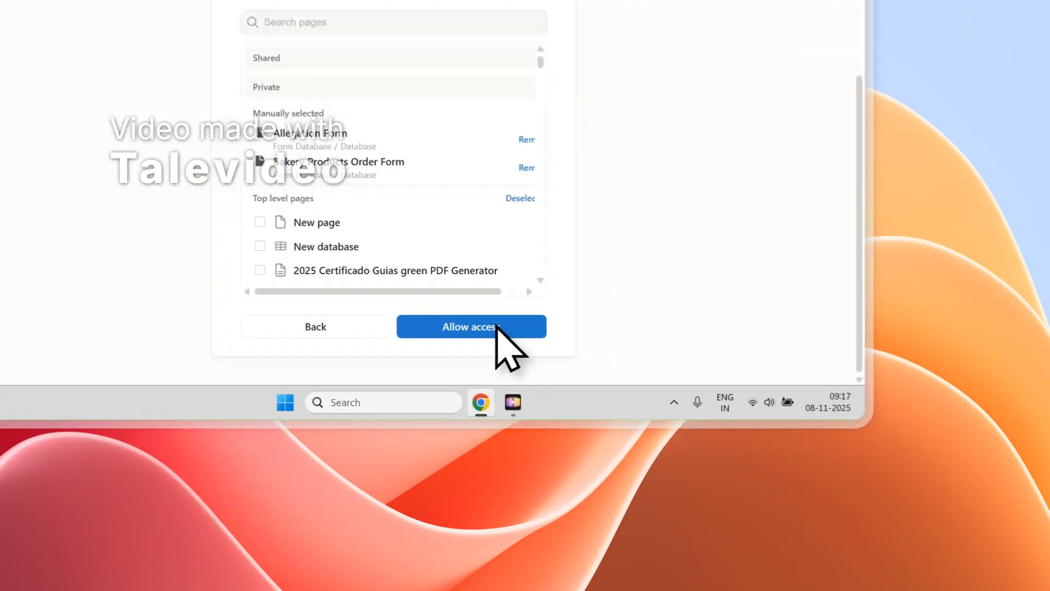
{"action": "left_click", "coordinate": [611, 439]}
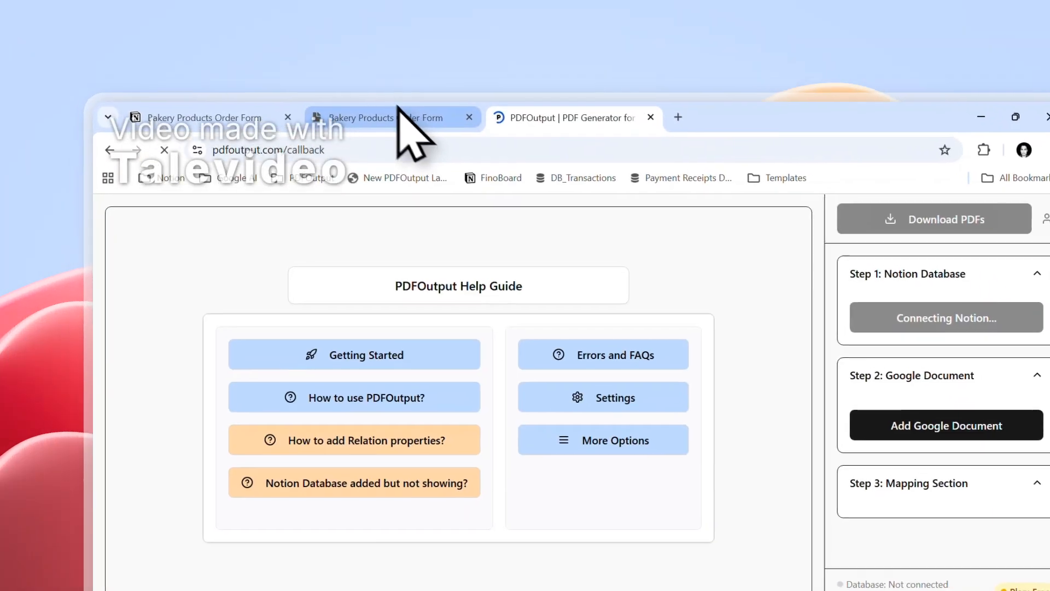
Look for Bakery Products Order Form among PDFOutput's available Notion databases, reloading the list
{"action": "left_click", "coordinate": [405, 112]}
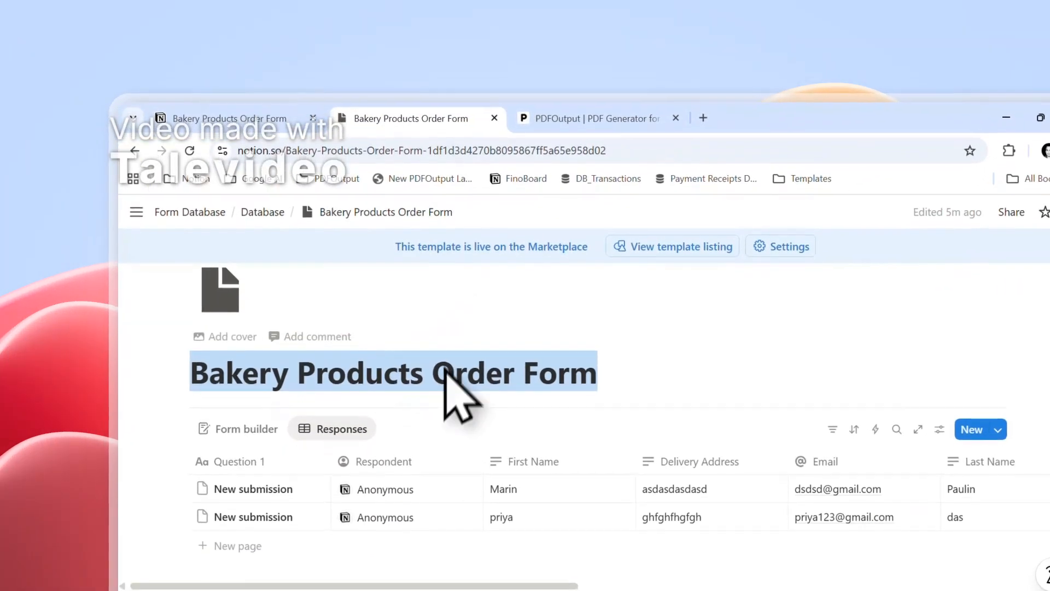
{"action": "left_click", "coordinate": [601, 116]}
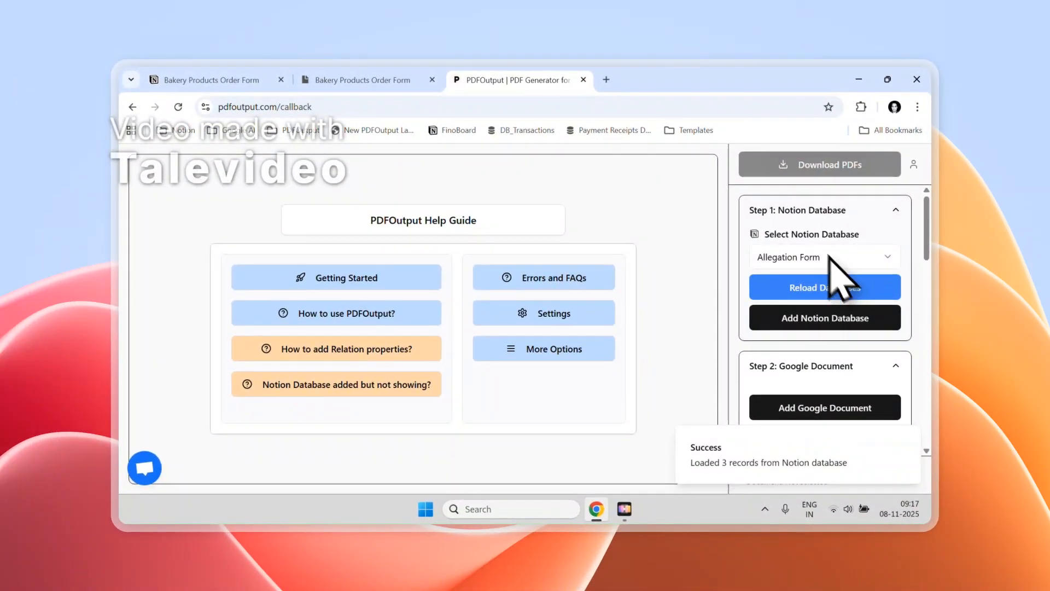
{"action": "left_click", "coordinate": [773, 264]}
{"action": "left_click", "coordinate": [772, 264]}
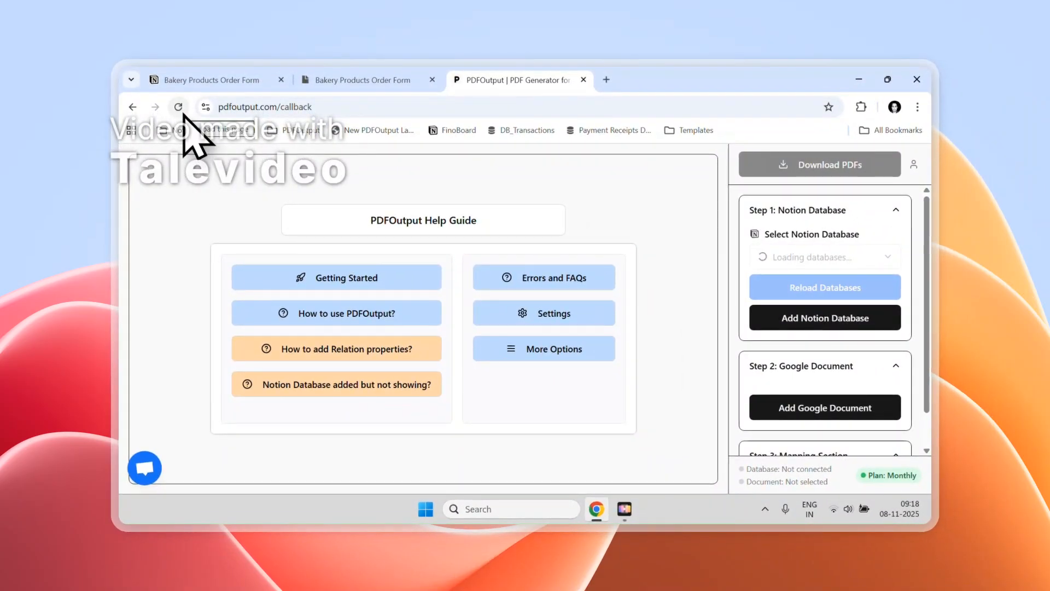
{"action": "left_click", "coordinate": [778, 255]}
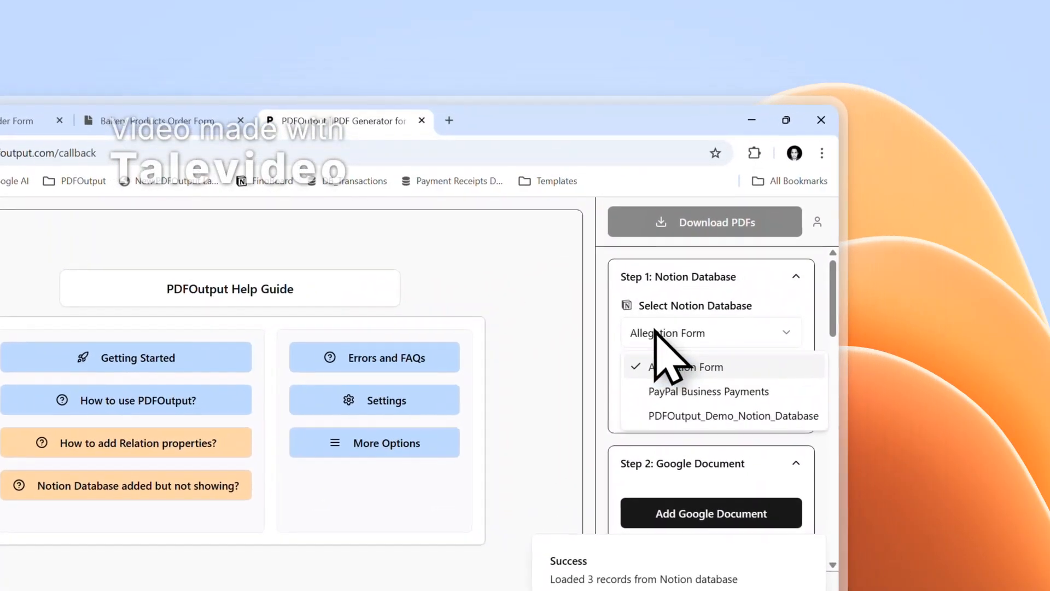
{"action": "left_click", "coordinate": [655, 331]}
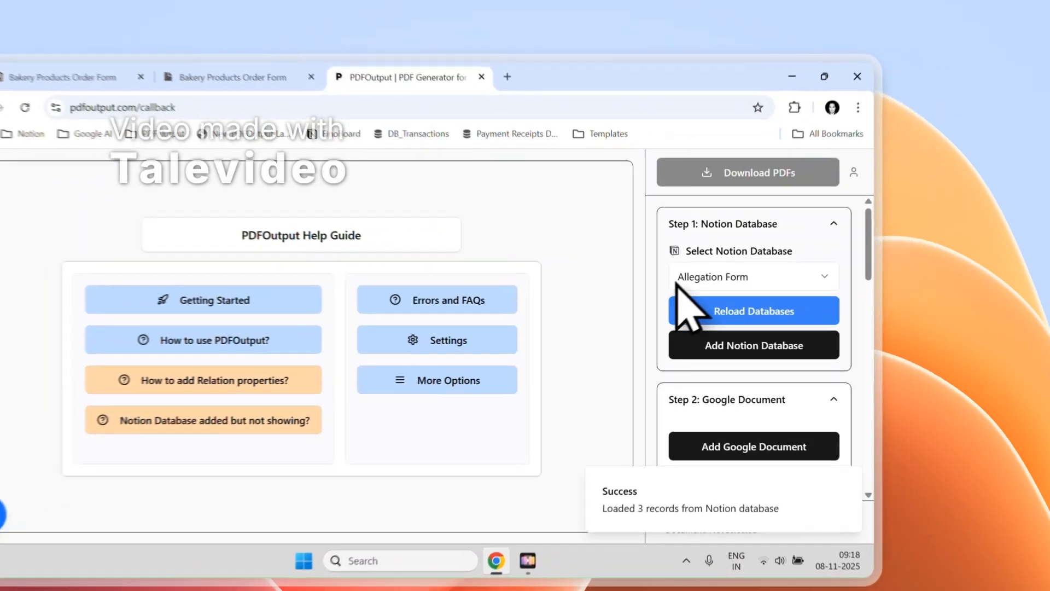
Refresh the available Notion databases and choose Bakery Products Order Form as the source database
{"action": "left_click", "coordinate": [761, 257]}
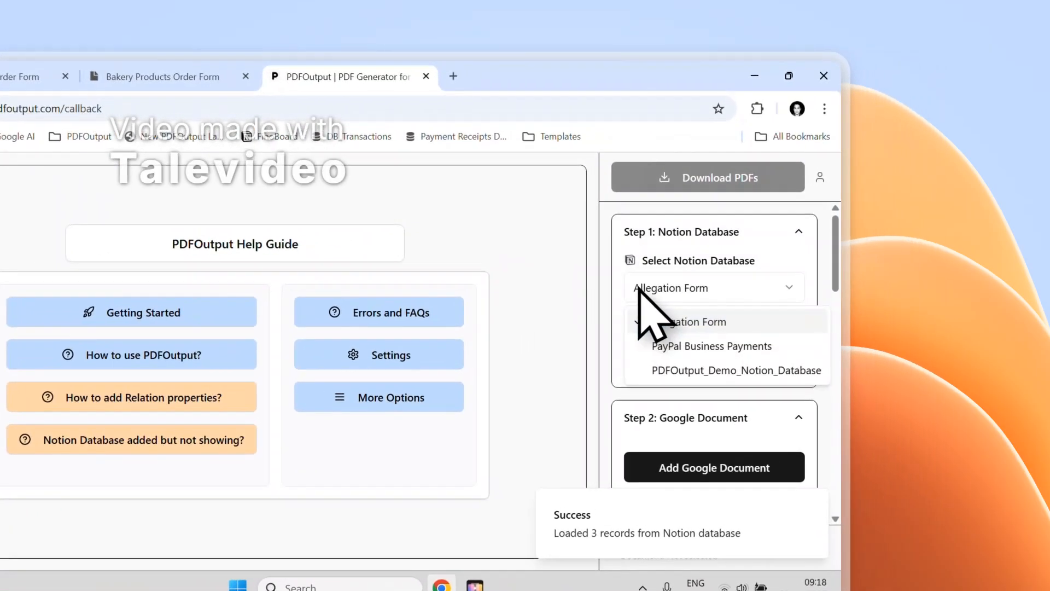
{"action": "left_click", "coordinate": [759, 256]}
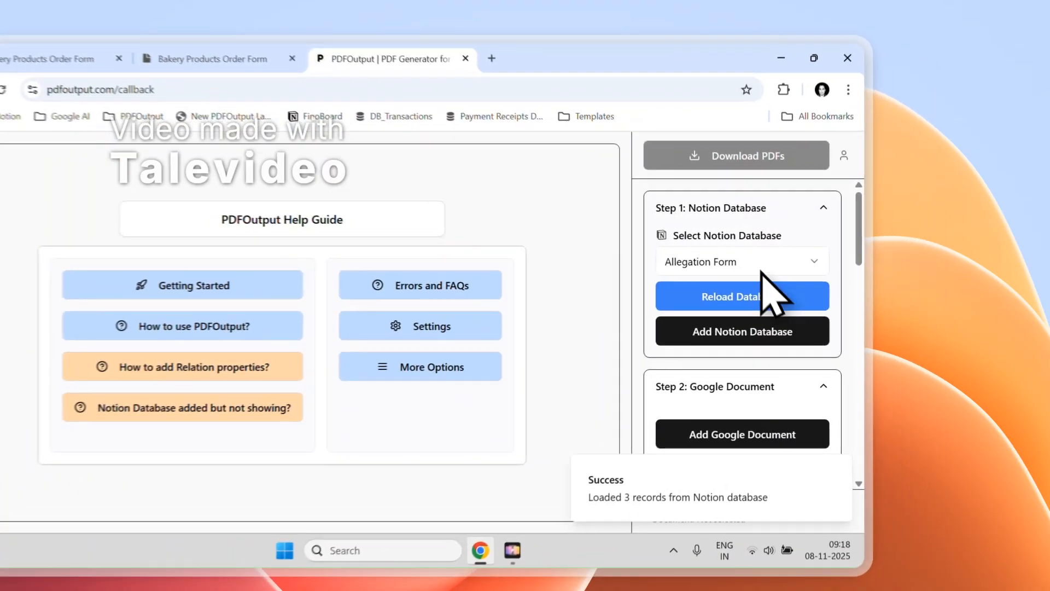
{"action": "left_click", "coordinate": [840, 261]}
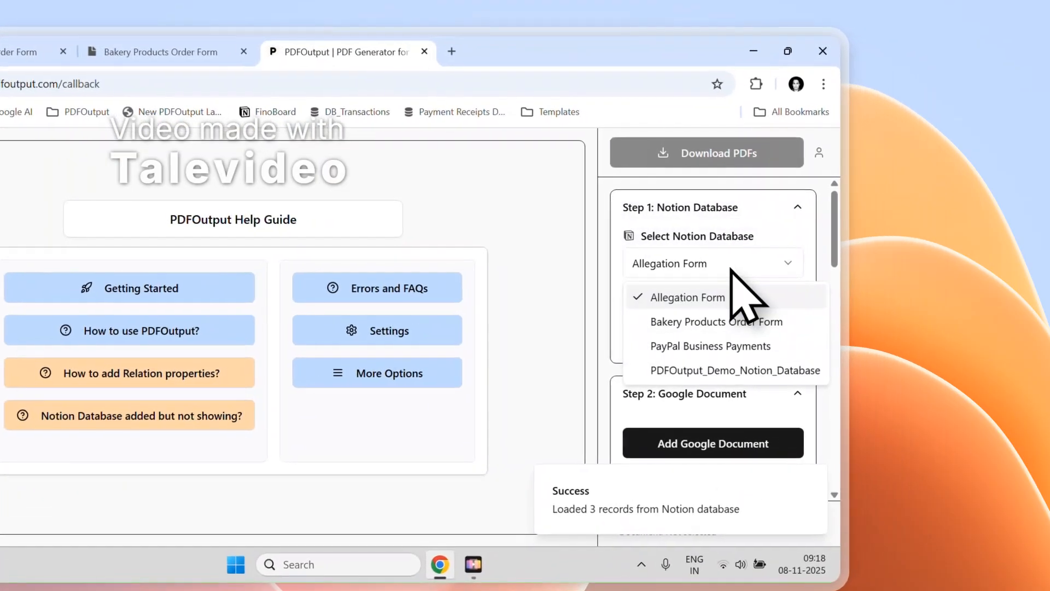
{"action": "left_click", "coordinate": [698, 328]}
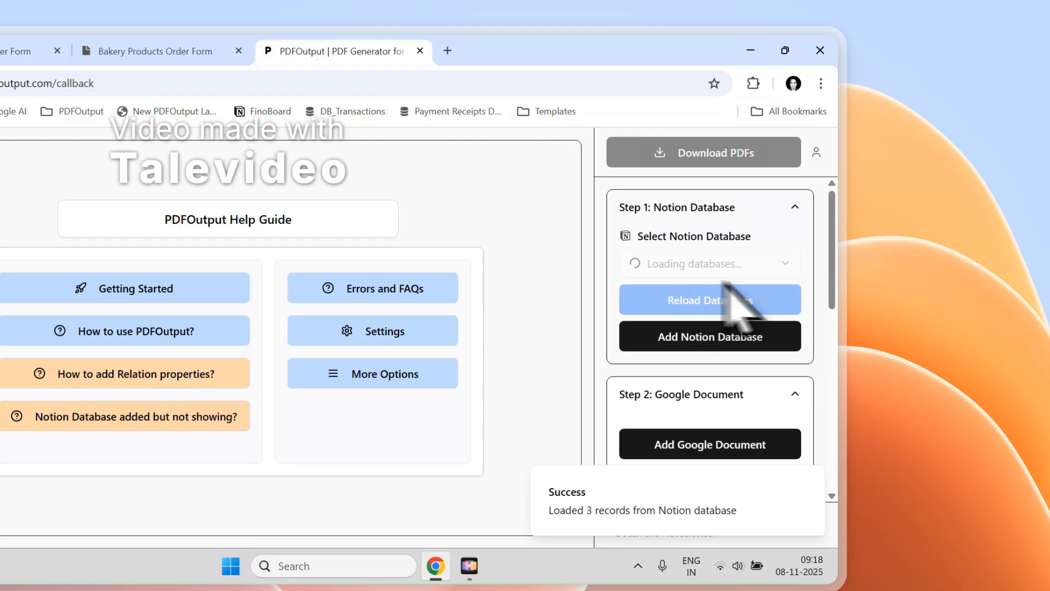
Compare the property names listed in the mapping section with the columns of the Notion responses table
{"action": "left_click_drag", "start_coordinate": [832, 235], "coordinate": [841, 389]}
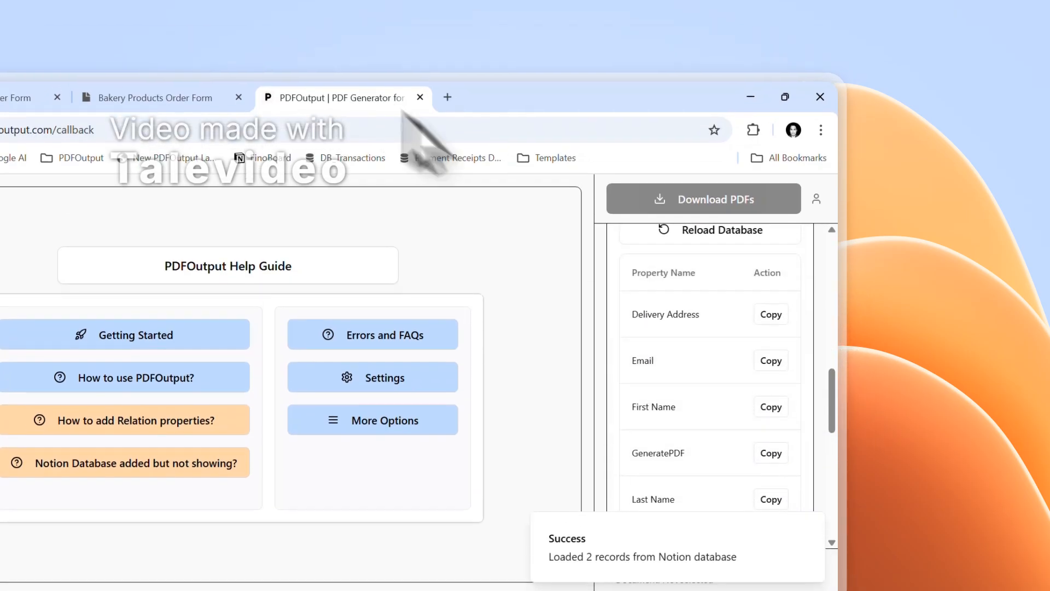
{"action": "left_click", "coordinate": [197, 51]}
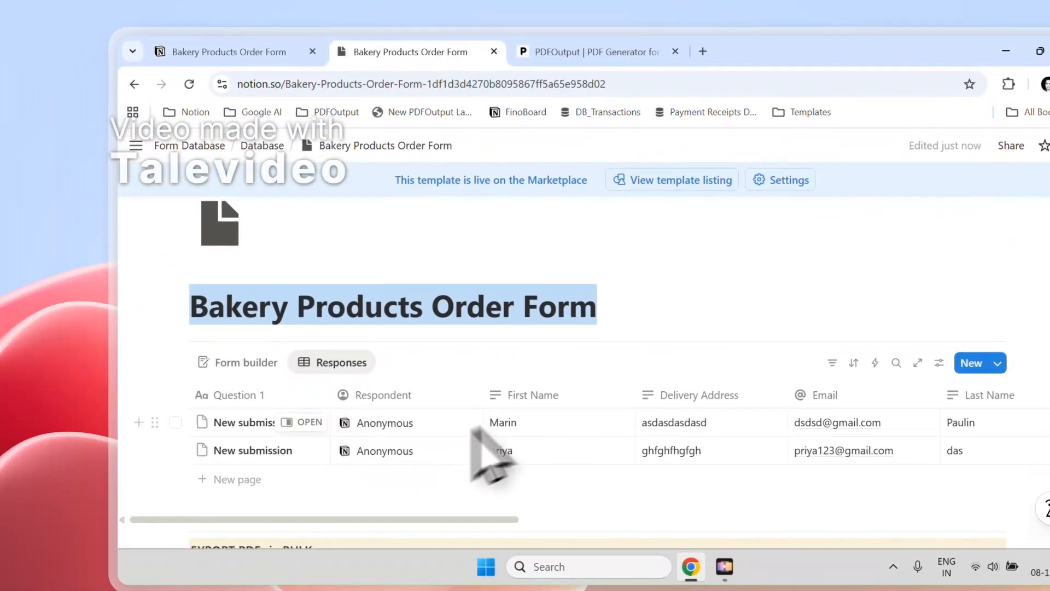
{"action": "left_click", "coordinate": [581, 54]}
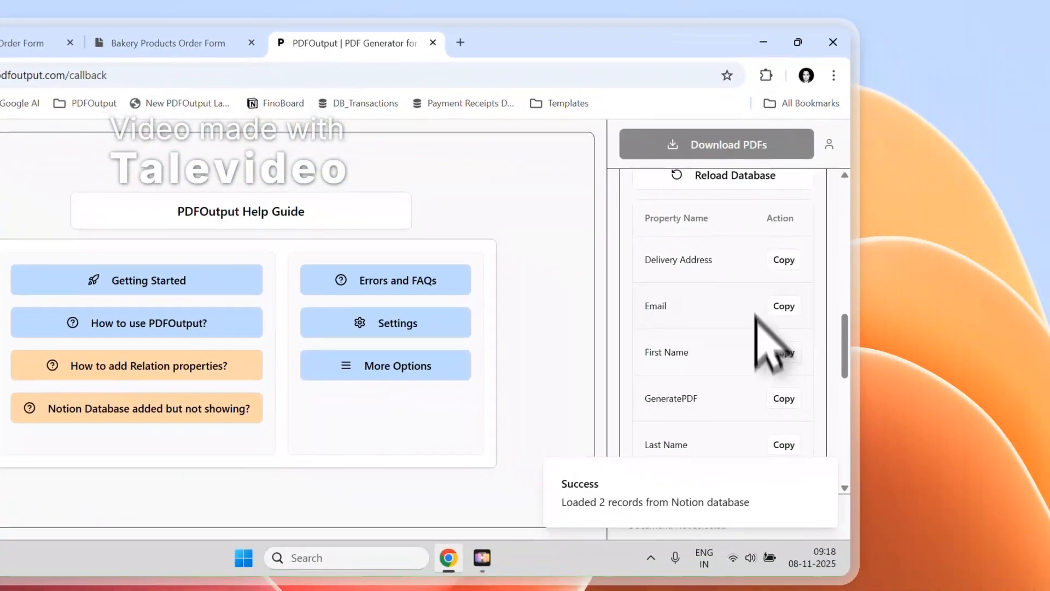
{"action": "scroll", "coordinate": [958, 437], "scroll_direction": "down", "scroll_amount": 4}
{"action": "left_click_drag", "start_coordinate": [835, 368], "coordinate": [822, 454]}
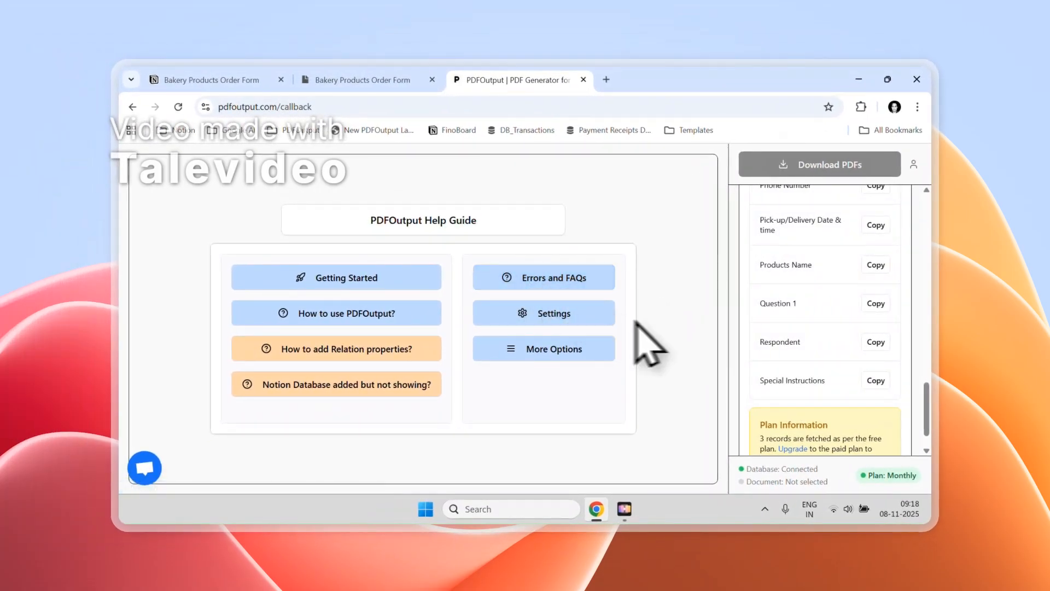
{"action": "left_click_drag", "start_coordinate": [929, 407], "coordinate": [930, 260]}
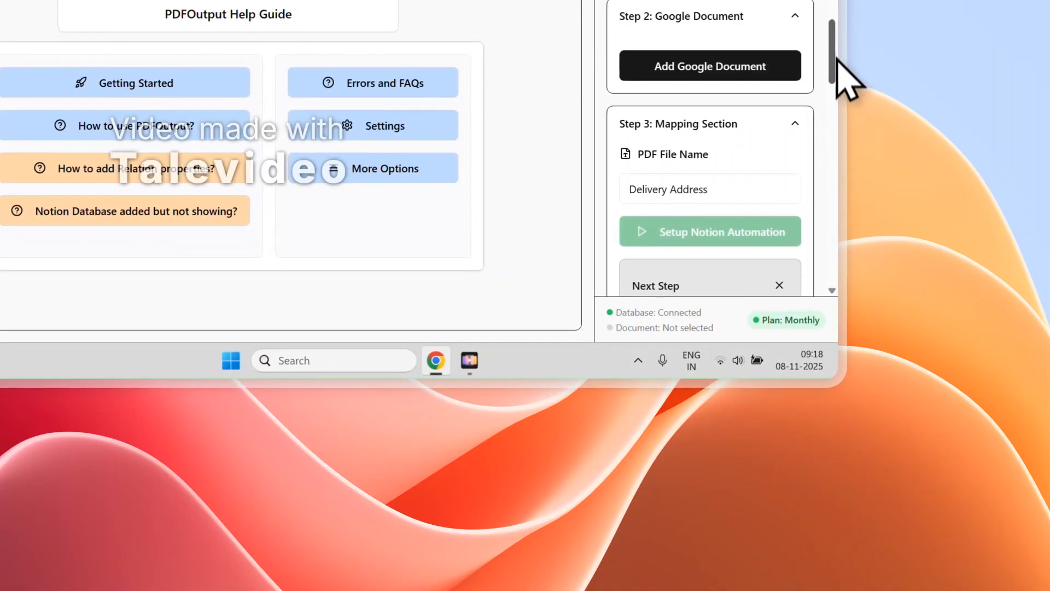
{"action": "left_click_drag", "start_coordinate": [837, 58], "coordinate": [836, 36]}
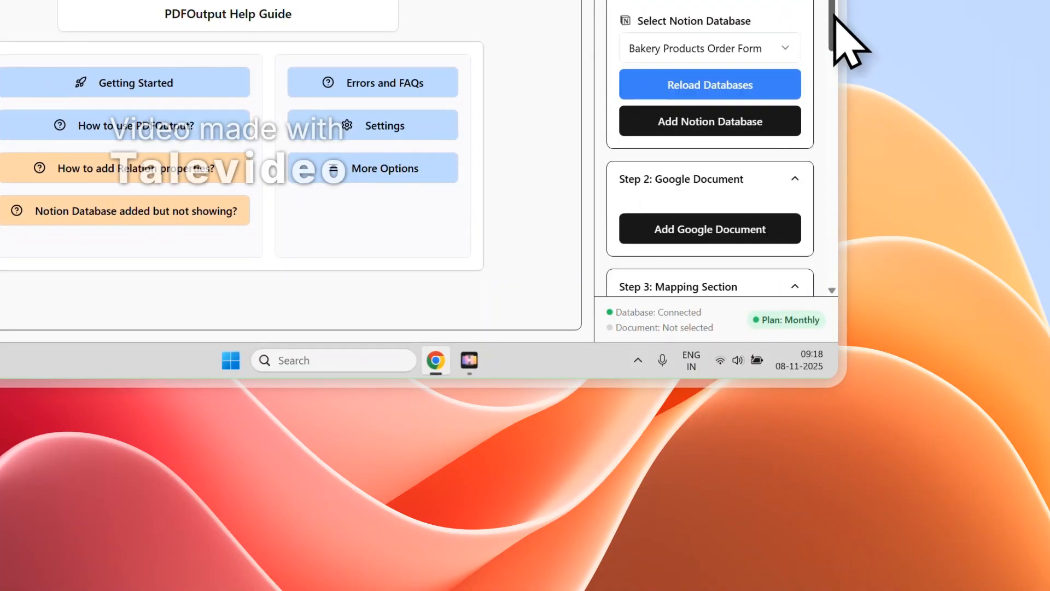
{"action": "left_click", "coordinate": [685, 234]}
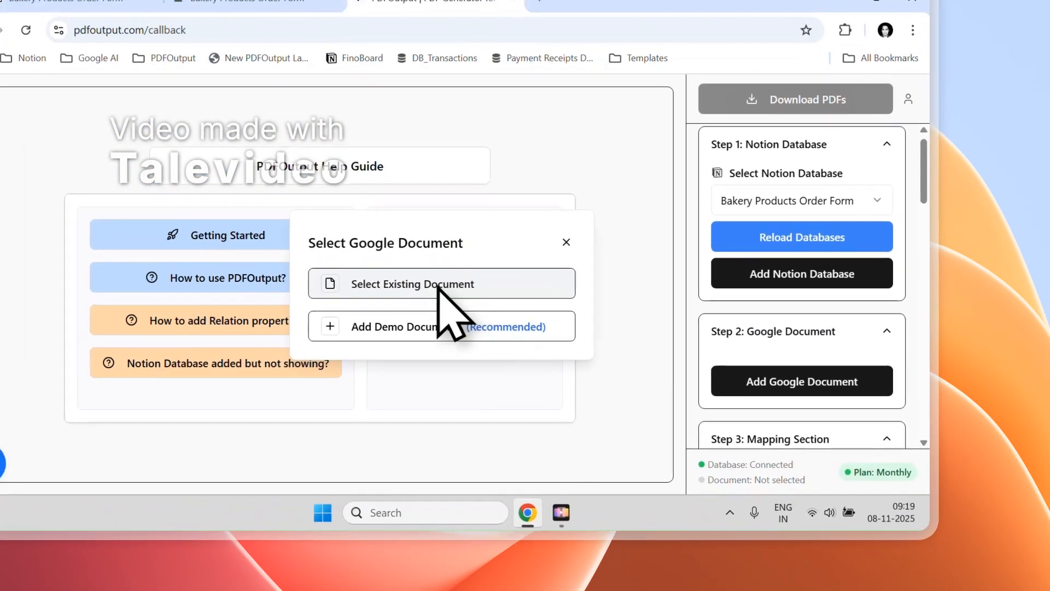
{"action": "left_click", "coordinate": [442, 296]}
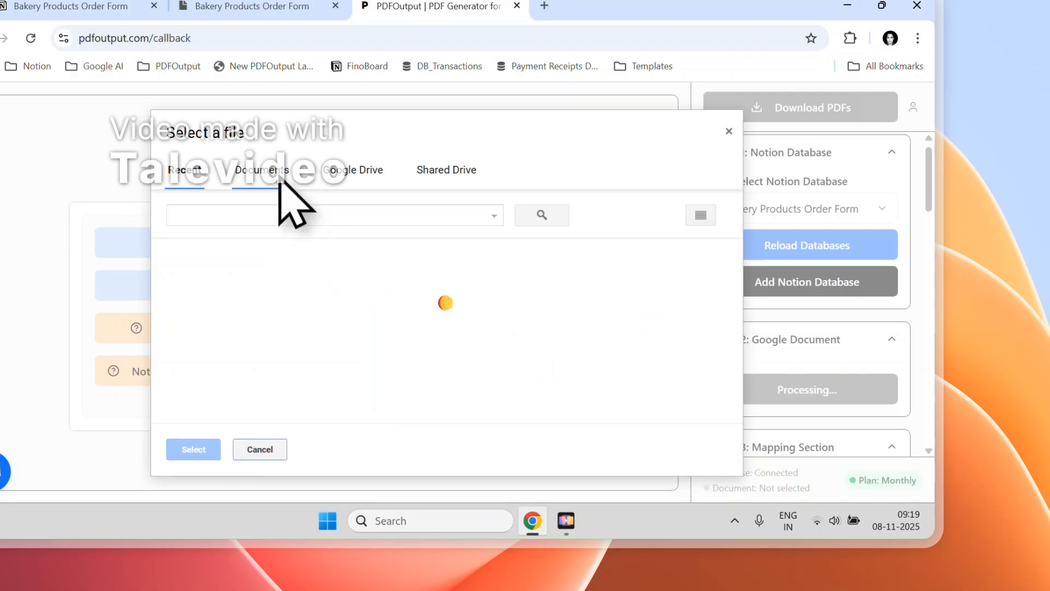
{"action": "left_click", "coordinate": [280, 180]}
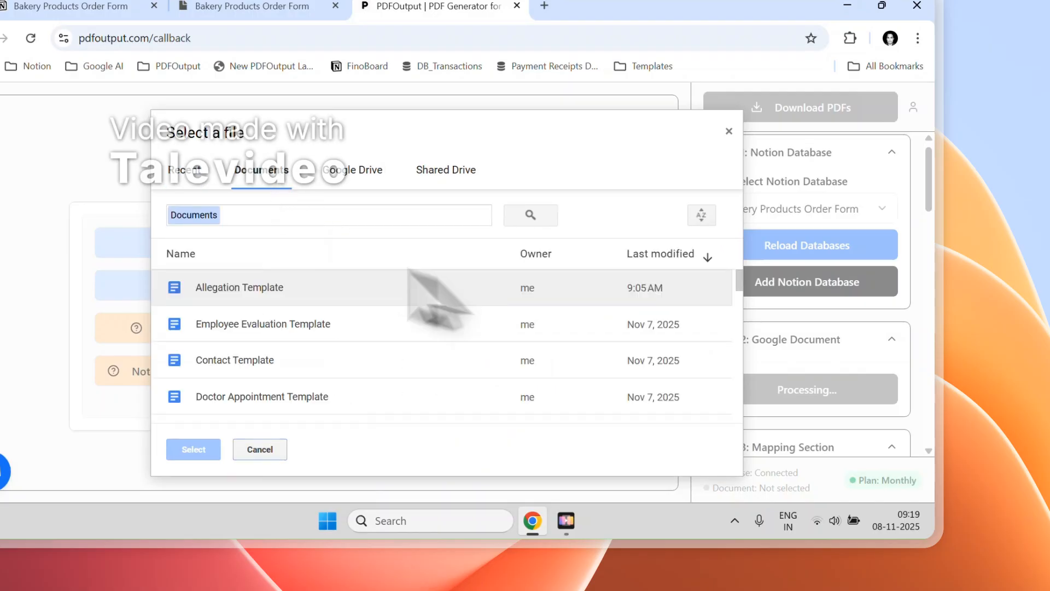
{"action": "left_click", "coordinate": [260, 444]}
Add the recommended demo Google document and rename it "Bakery Products PDF"
{"action": "left_click", "coordinate": [734, 398]}
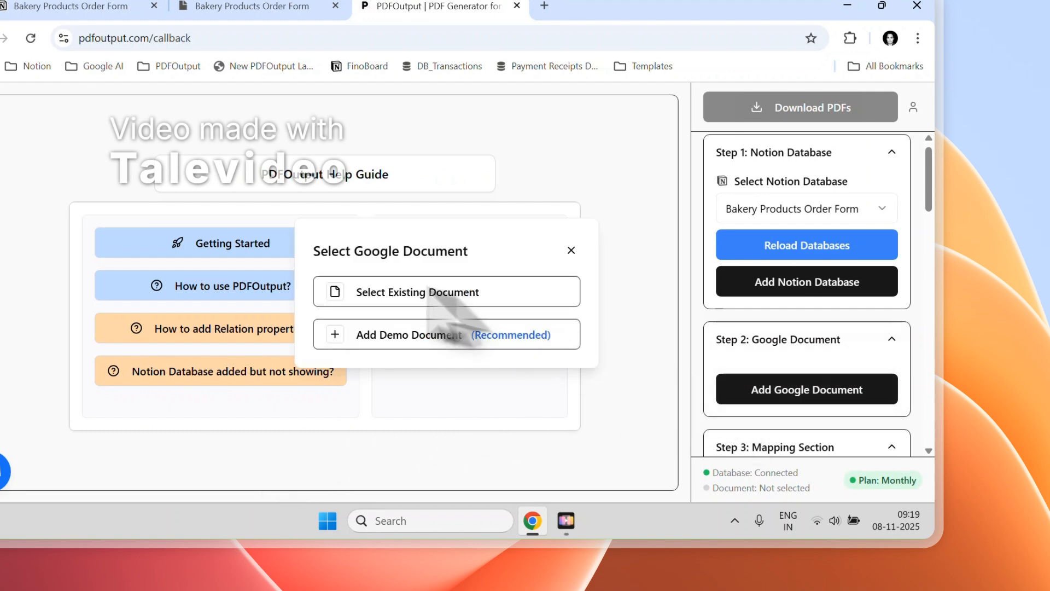
{"action": "left_click", "coordinate": [394, 335]}
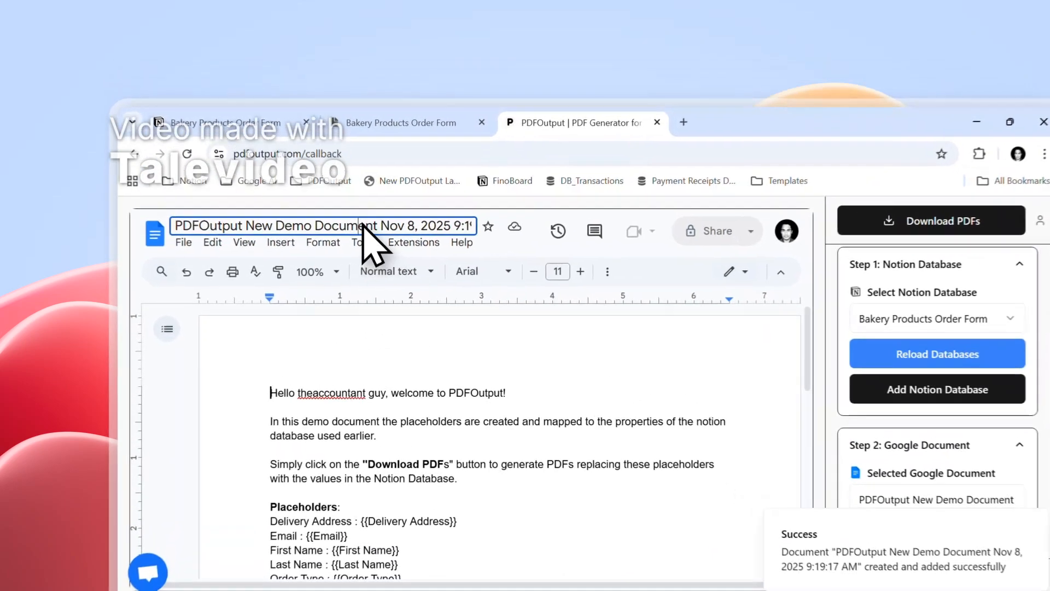
{"action": "left_click", "coordinate": [318, 169]}
{"action": "type", "text": "Baker"}
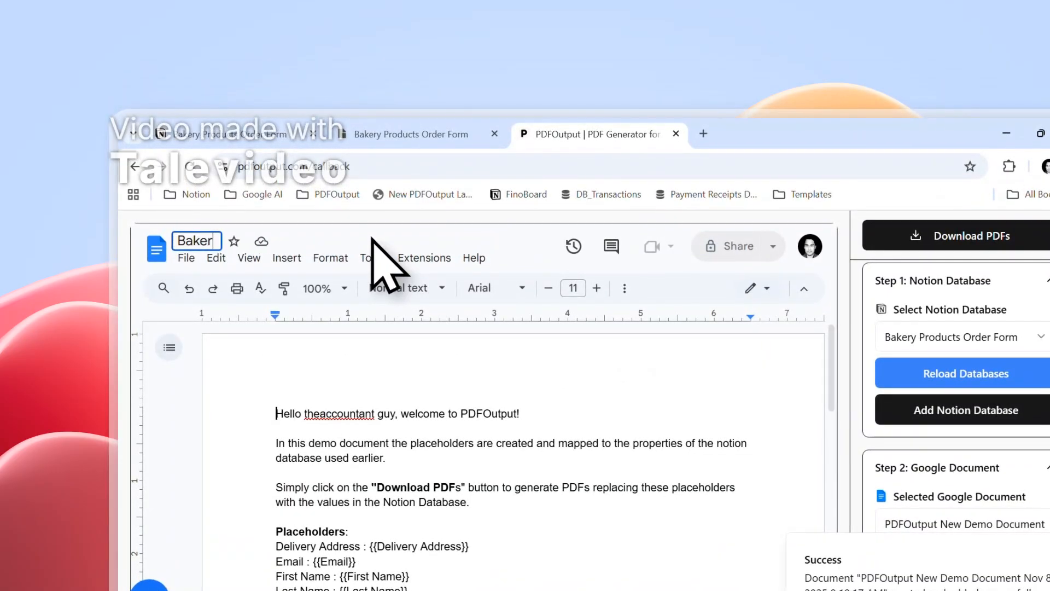
{"action": "type", "text": "y Products PDF"}
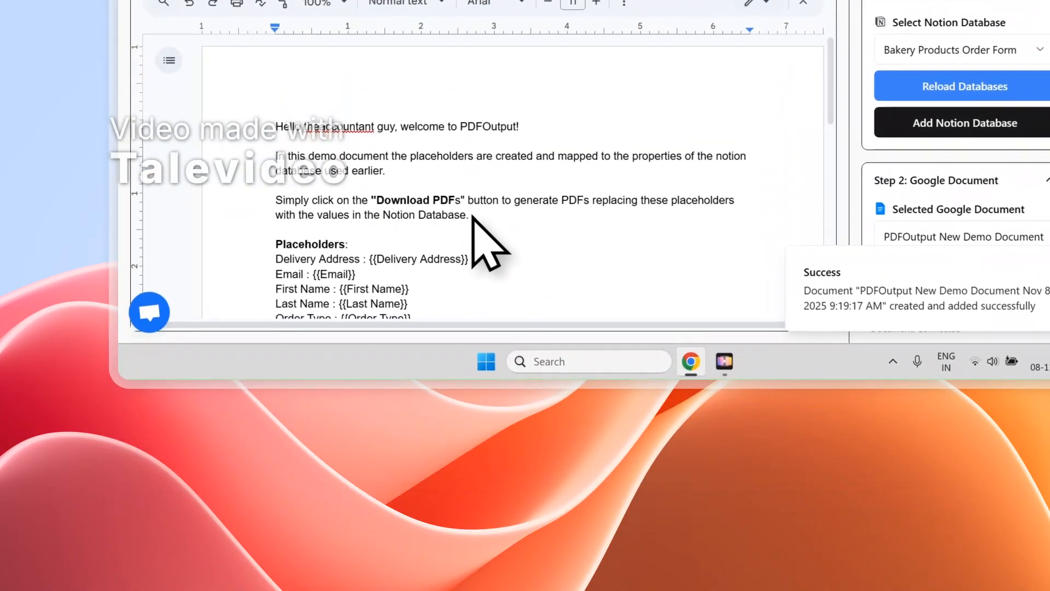
Delete the welcome text, instructions and "Placeholders:" heading, leaving the placeholder lines at the start of the document
{"action": "double_click", "coordinate": [416, 388]}
{"action": "left_click_drag", "start_coordinate": [474, 215], "coordinate": [378, 175]}
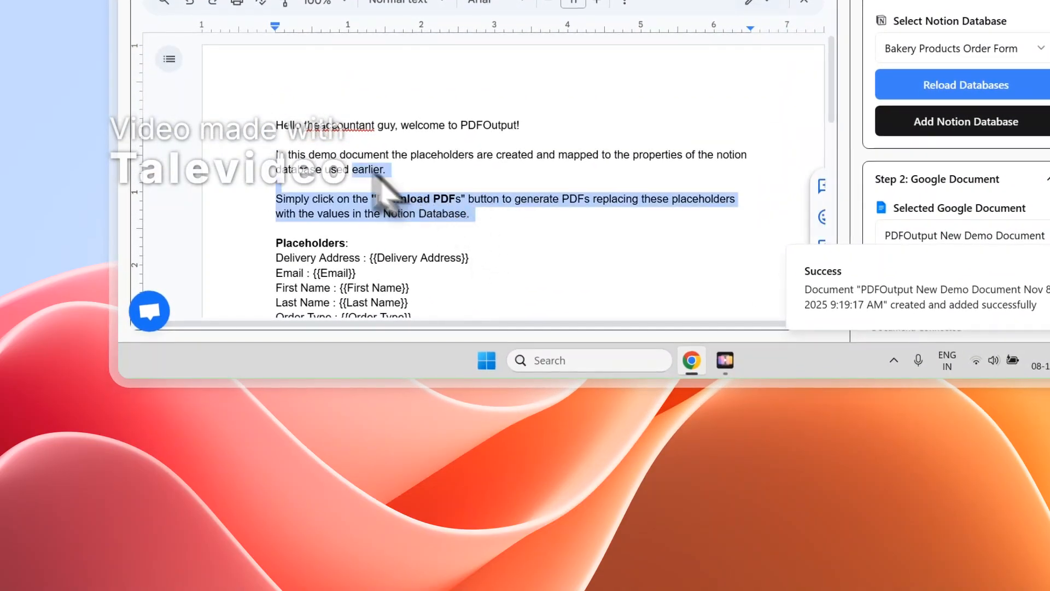
{"action": "key", "text": "Delete"}
{"action": "key", "text": "Delete"}
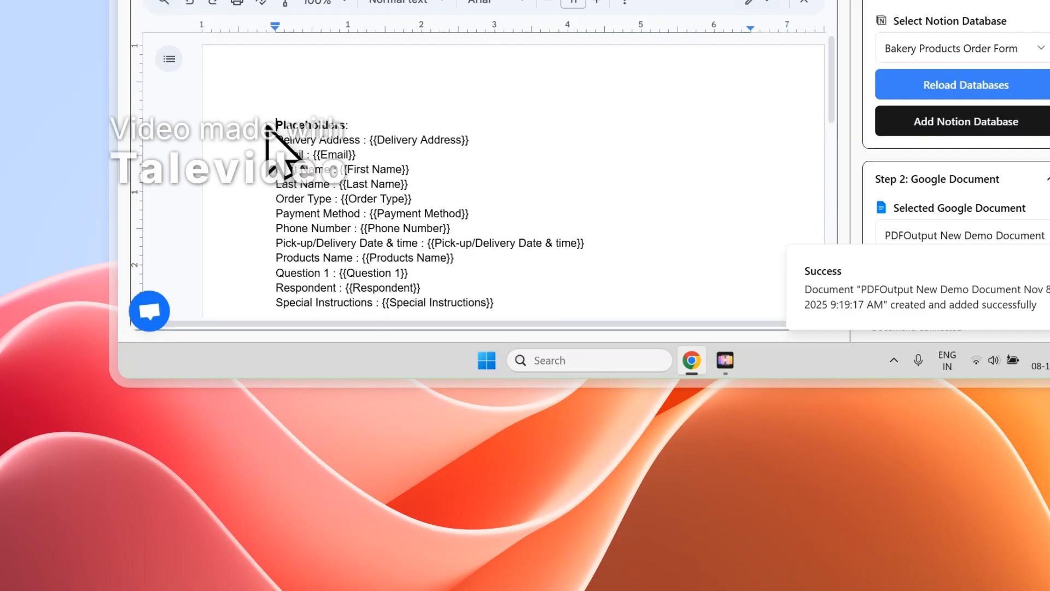
{"action": "key", "text": "Delete"}
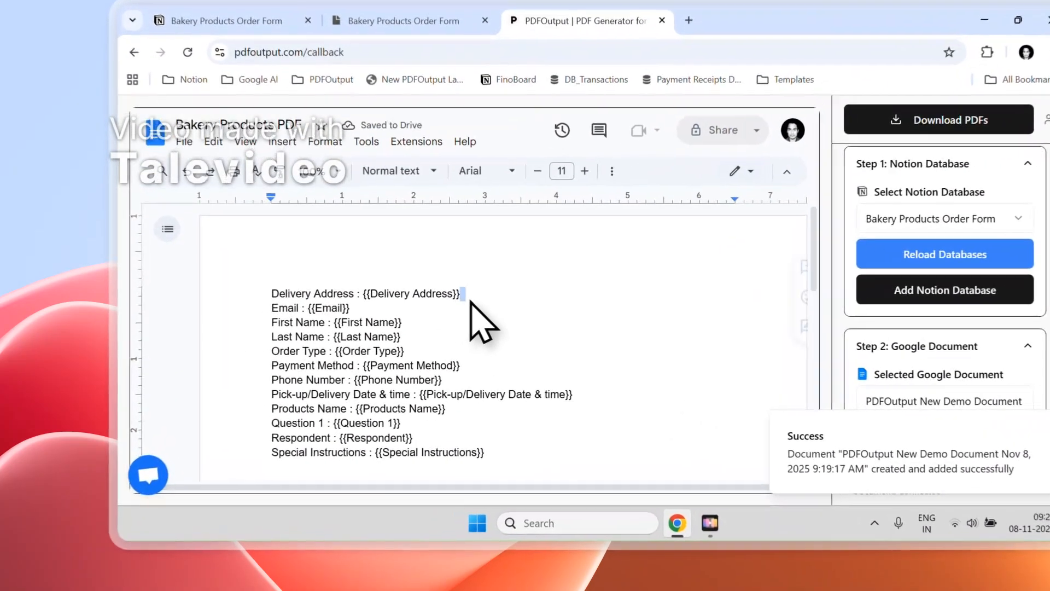
Compare the {{Delivery Address}} placeholder and the other placeholders with the matching columns of the Notion responses table
{"action": "left_click_drag", "start_coordinate": [411, 313], "coordinate": [329, 313]}
{"action": "left_click", "coordinate": [341, 80]}
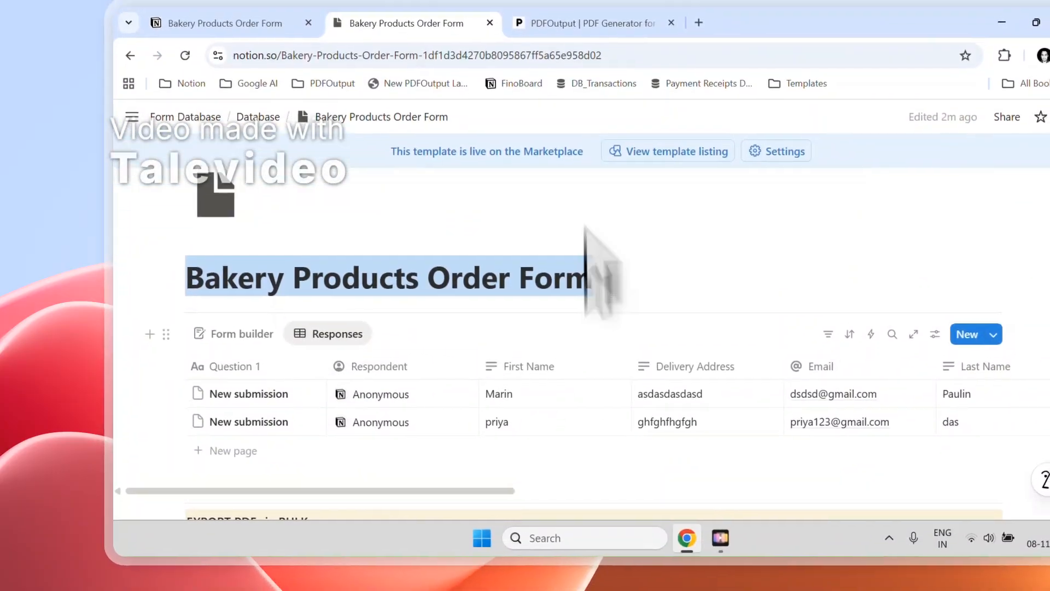
{"action": "left_click", "coordinate": [581, 120]}
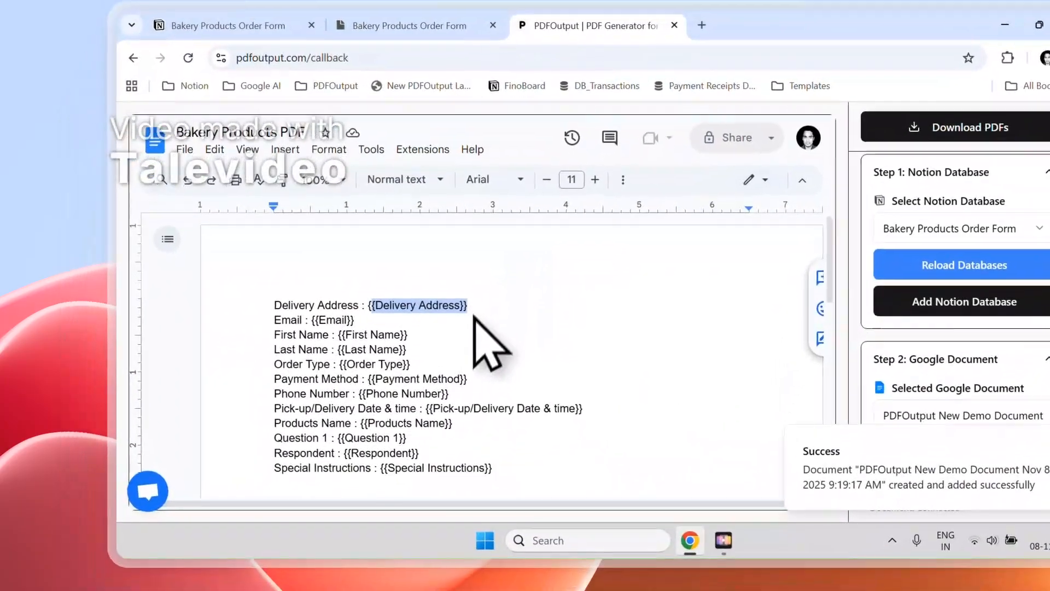
{"action": "left_click", "coordinate": [426, 400]}
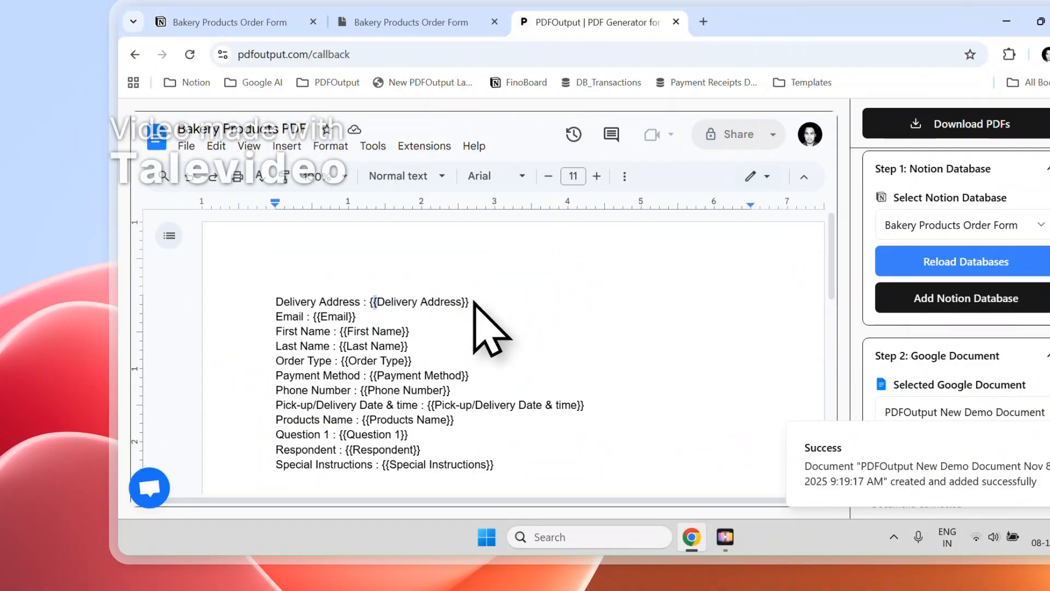
{"action": "left_click", "coordinate": [481, 21]}
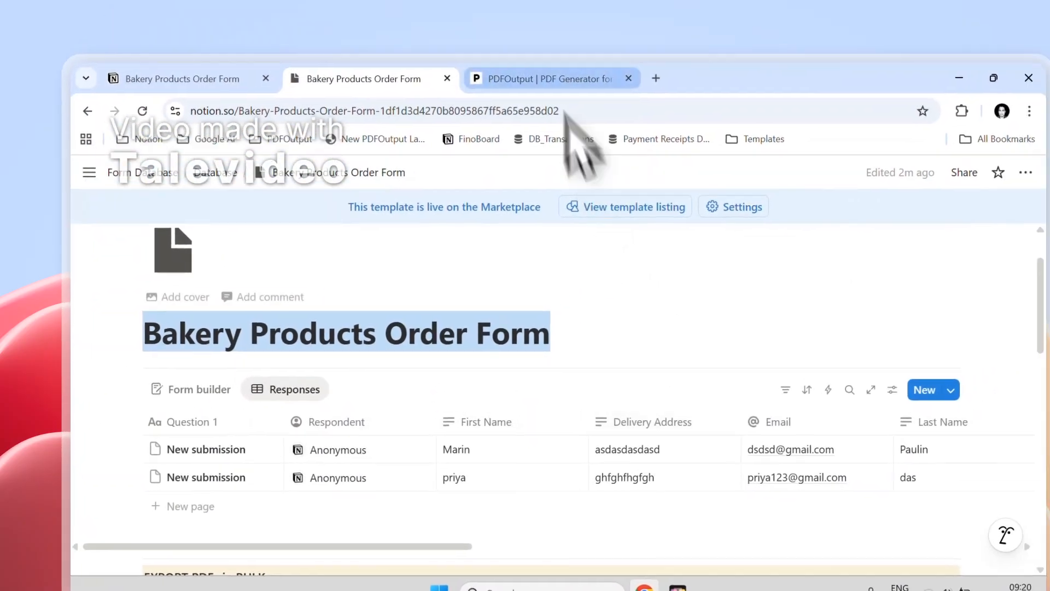
Compare the {{First Name}} placeholder and the other template placeholders with the column names in the Notion responses table
{"action": "left_click", "coordinate": [635, 29]}
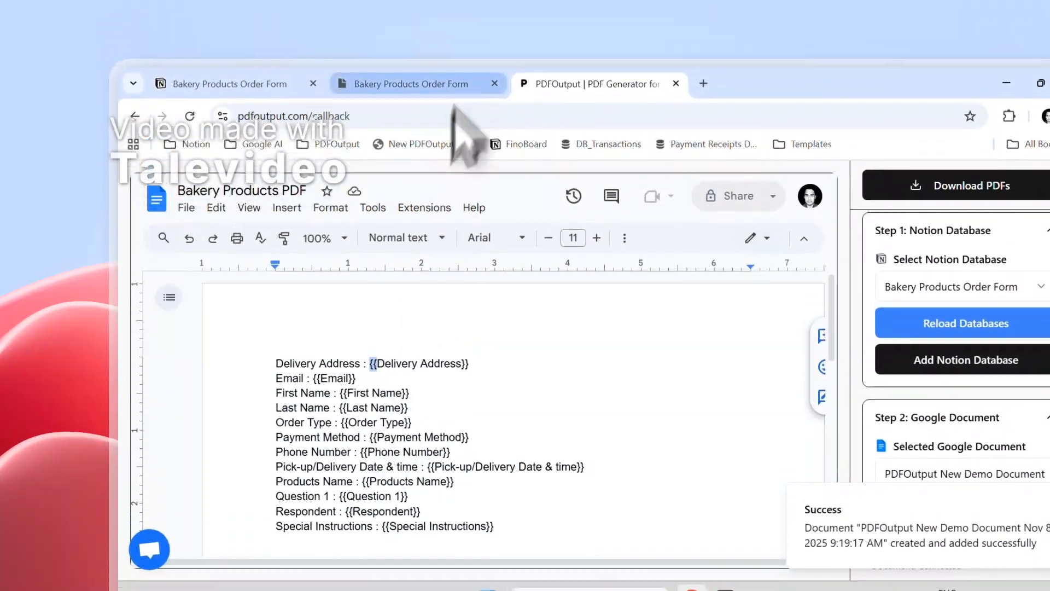
{"action": "left_click", "coordinate": [410, 34]}
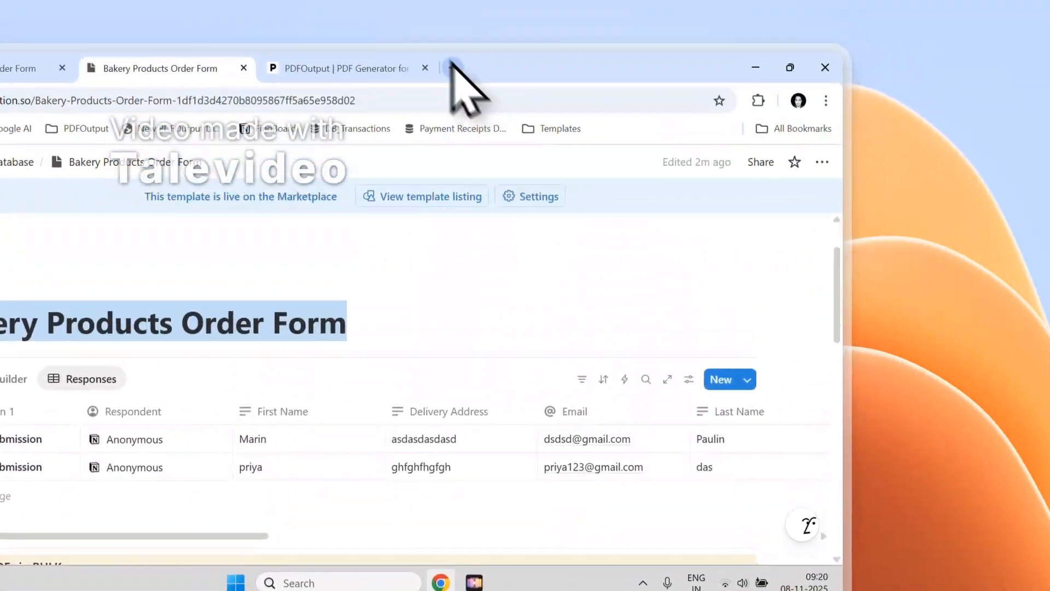
{"action": "left_click", "coordinate": [588, 50]}
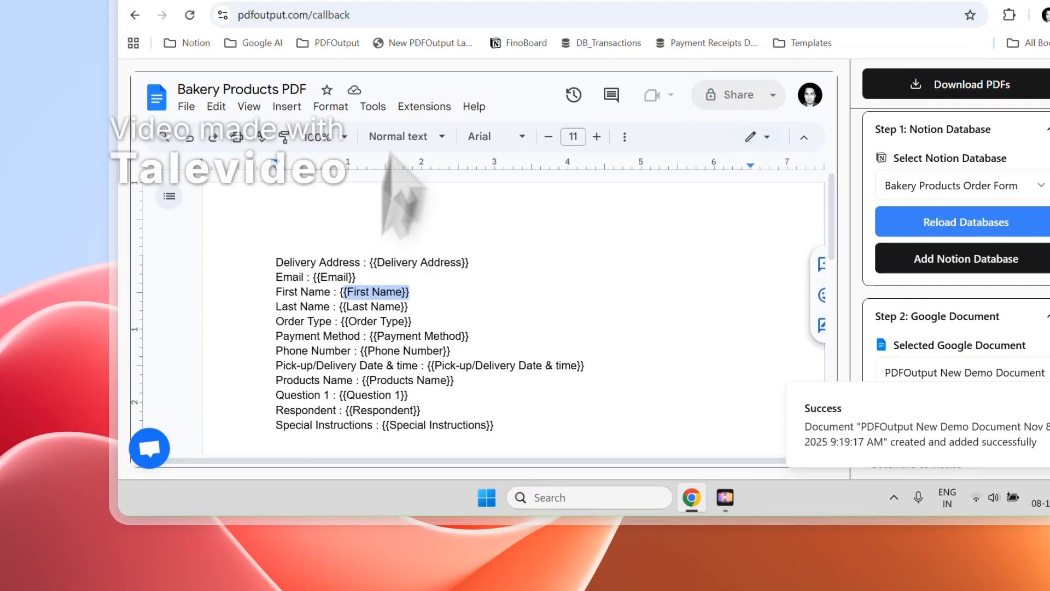
{"action": "left_click", "coordinate": [427, 121]}
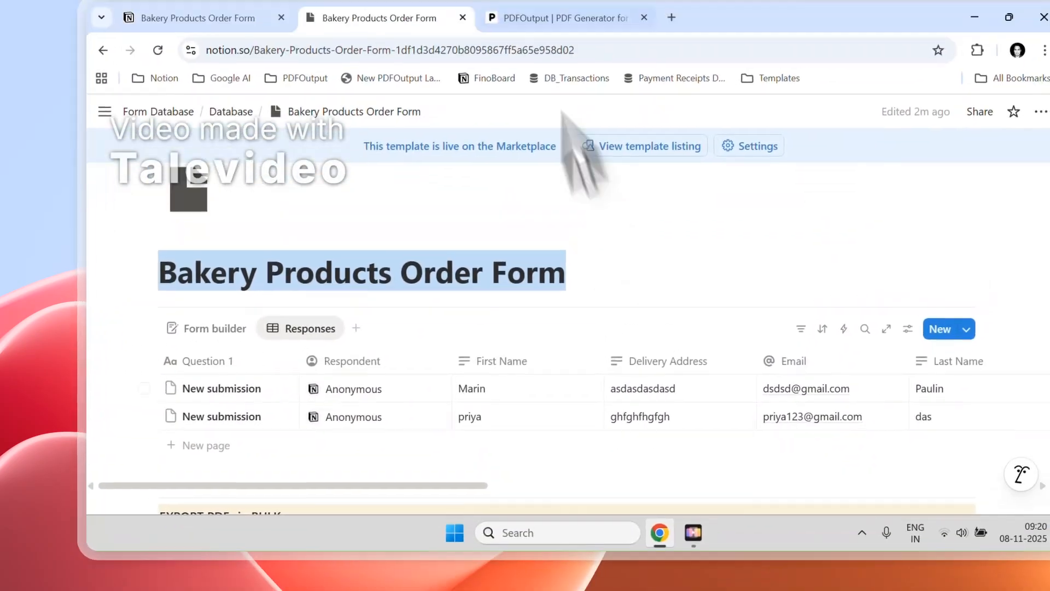
{"action": "left_click", "coordinate": [572, 18]}
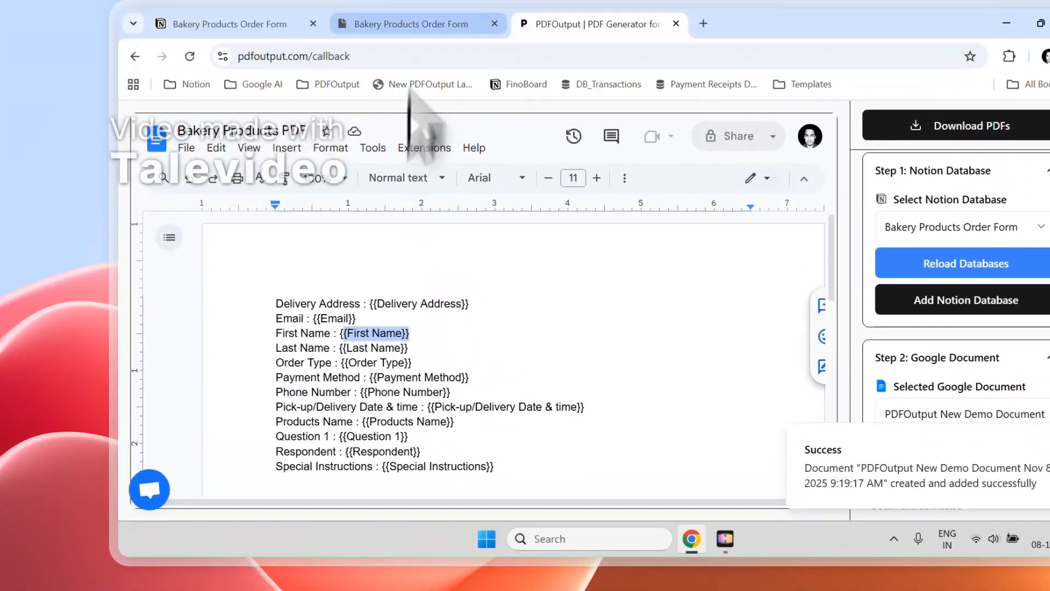
{"action": "left_click", "coordinate": [420, 23]}
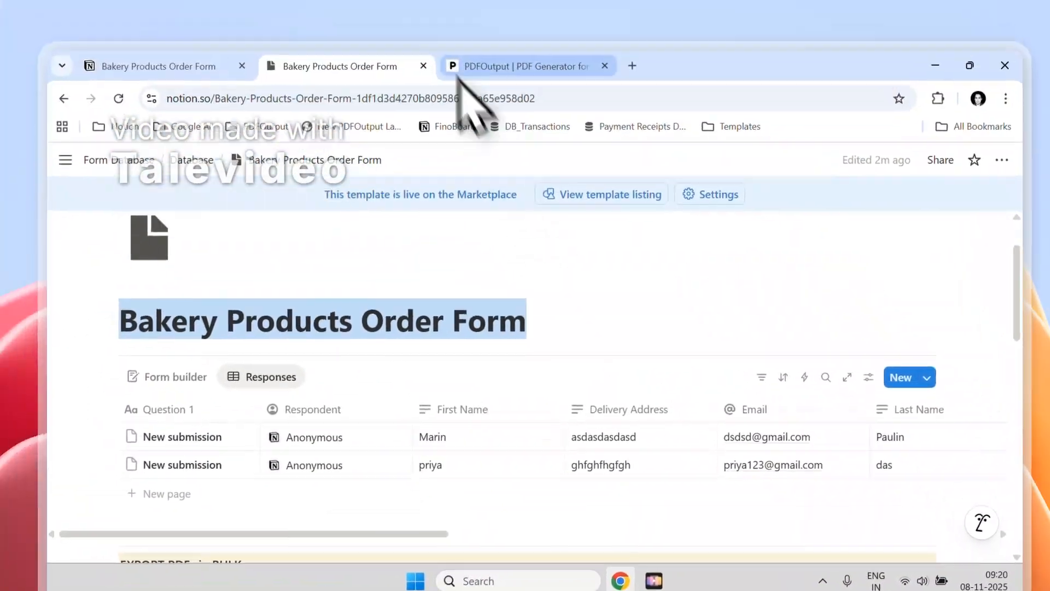
{"action": "left_click", "coordinate": [457, 67]}
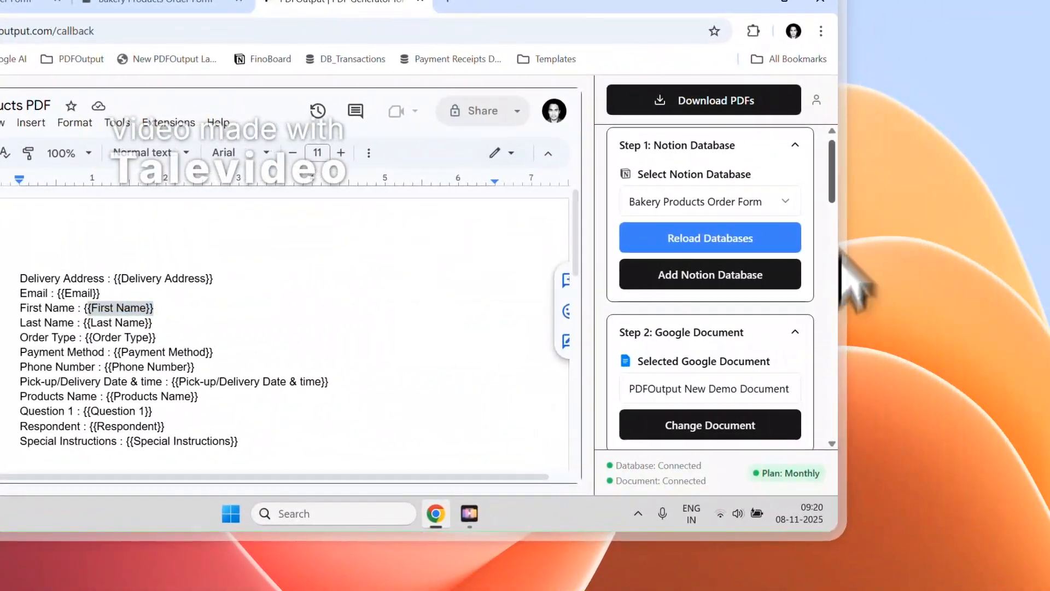
Copy the Phone Number property's placeholder from the mapping section and paste it below the Special Instructions line, then review the mapping instructions
{"action": "scroll", "coordinate": [933, 180], "scroll_direction": "down", "scroll_amount": 3}
{"action": "left_click_drag", "start_coordinate": [838, 180], "coordinate": [823, 346]}
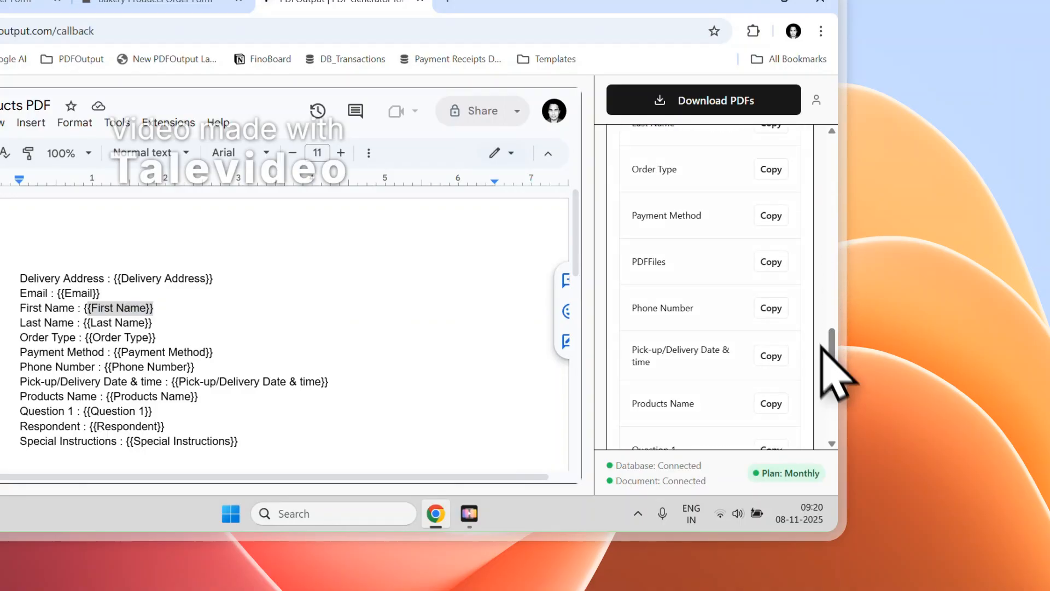
{"action": "left_click", "coordinate": [766, 310]}
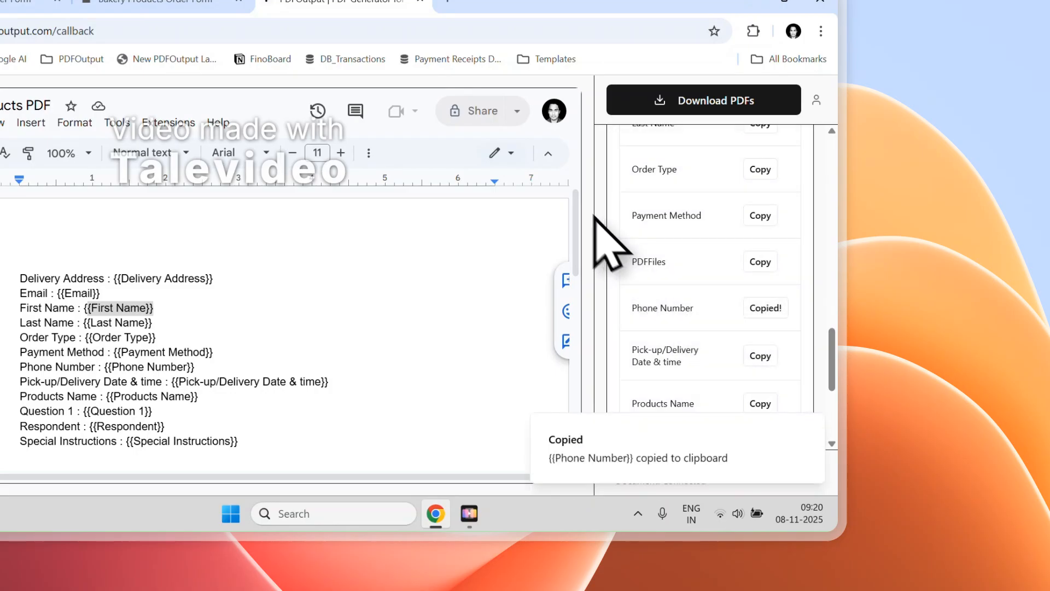
{"action": "left_click_drag", "start_coordinate": [580, 213], "coordinate": [580, 253]}
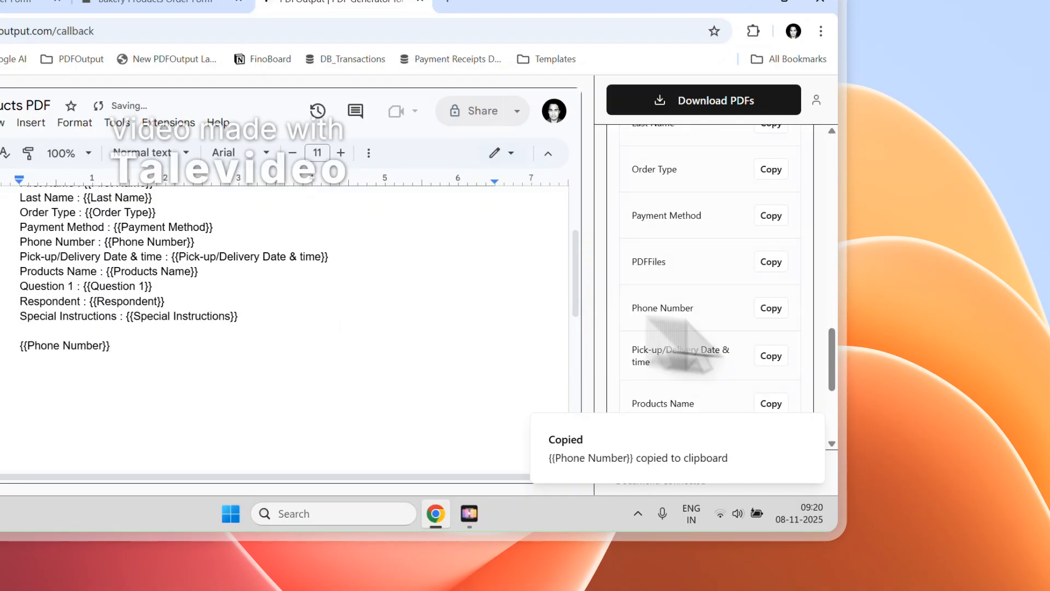
{"action": "scroll", "coordinate": [838, 298], "scroll_direction": "up", "scroll_amount": 9}
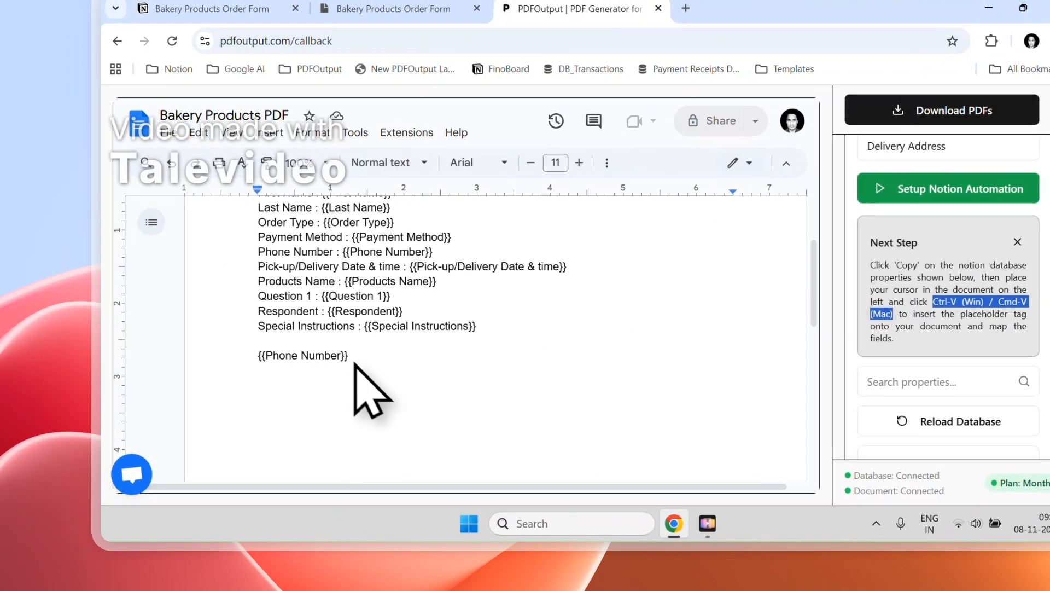
{"action": "left_click", "coordinate": [121, 355]}
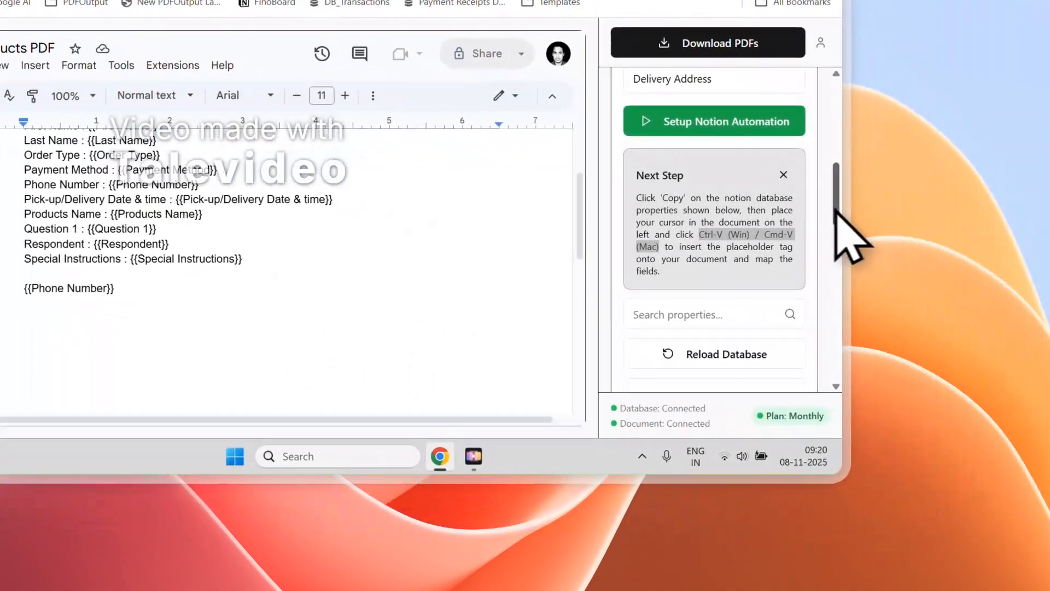
Copy the Products Name placeholder and remove the extra {{Phone Number}} line below the Special Instructions line
{"action": "left_click_drag", "start_coordinate": [834, 207], "coordinate": [832, 312]}
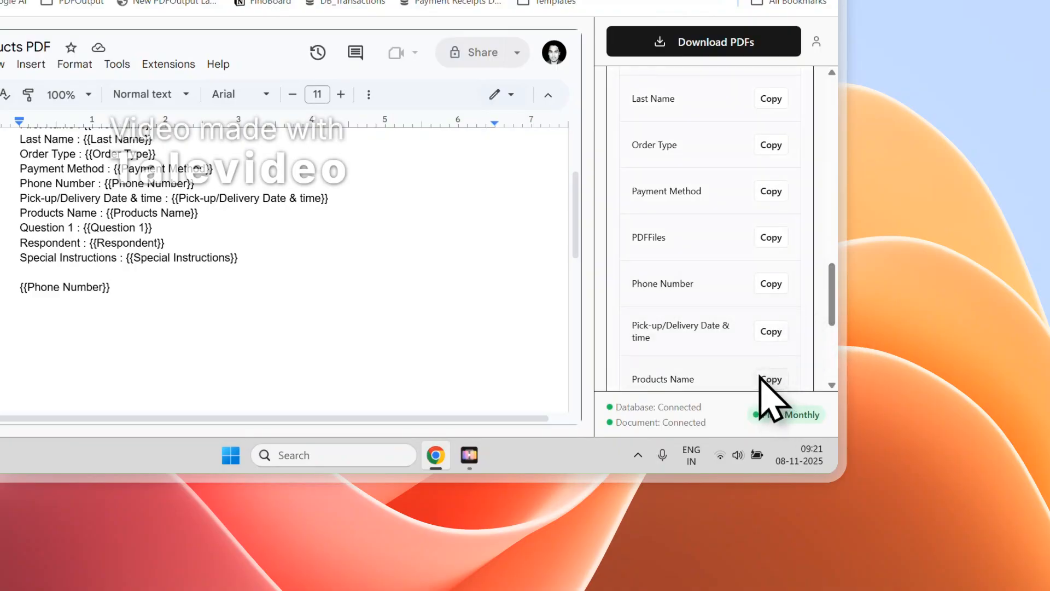
{"action": "left_click", "coordinate": [762, 378]}
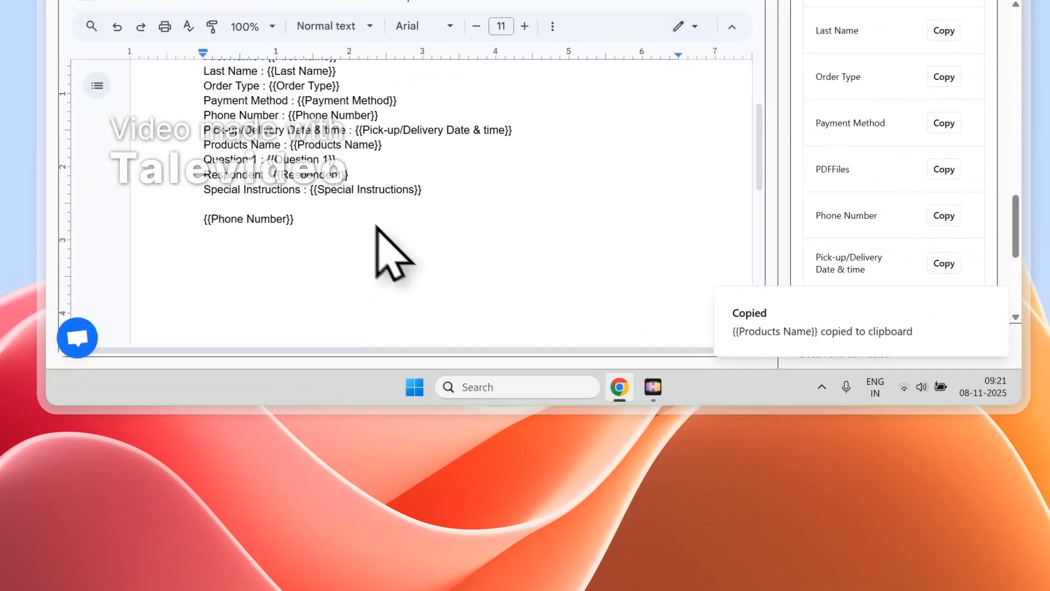
{"action": "left_click", "coordinate": [185, 287]}
{"action": "key", "text": "Return"}
{"action": "key", "text": "Return"}
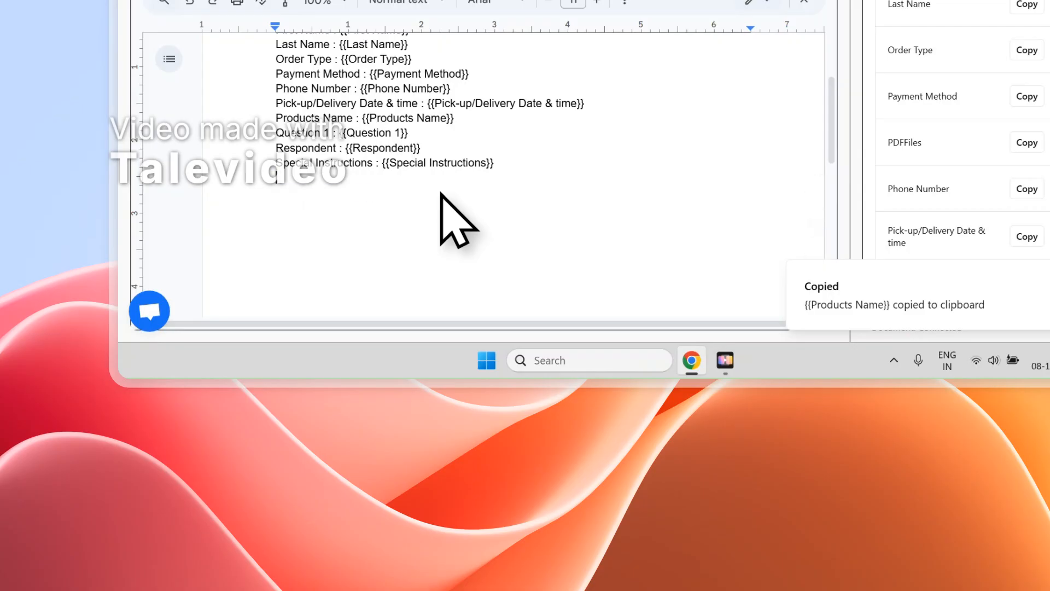
{"action": "left_click_drag", "start_coordinate": [832, 106], "coordinate": [837, 36]}
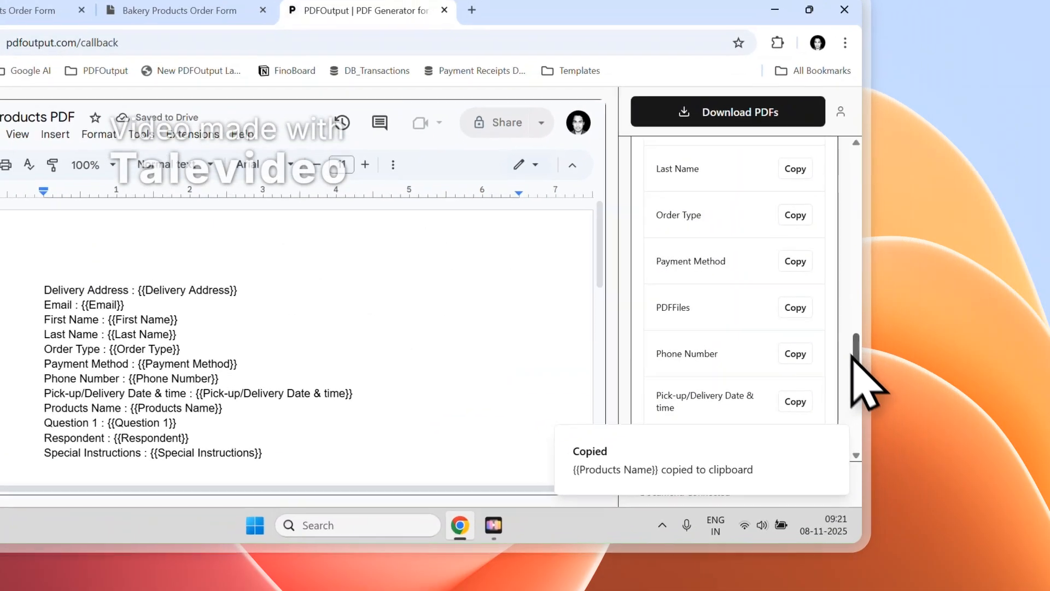
Set the PDF File Name property to First Name in the mapping section and check that column in the Notion responses table
{"action": "left_click_drag", "start_coordinate": [1045, 219], "coordinate": [1045, 100]}
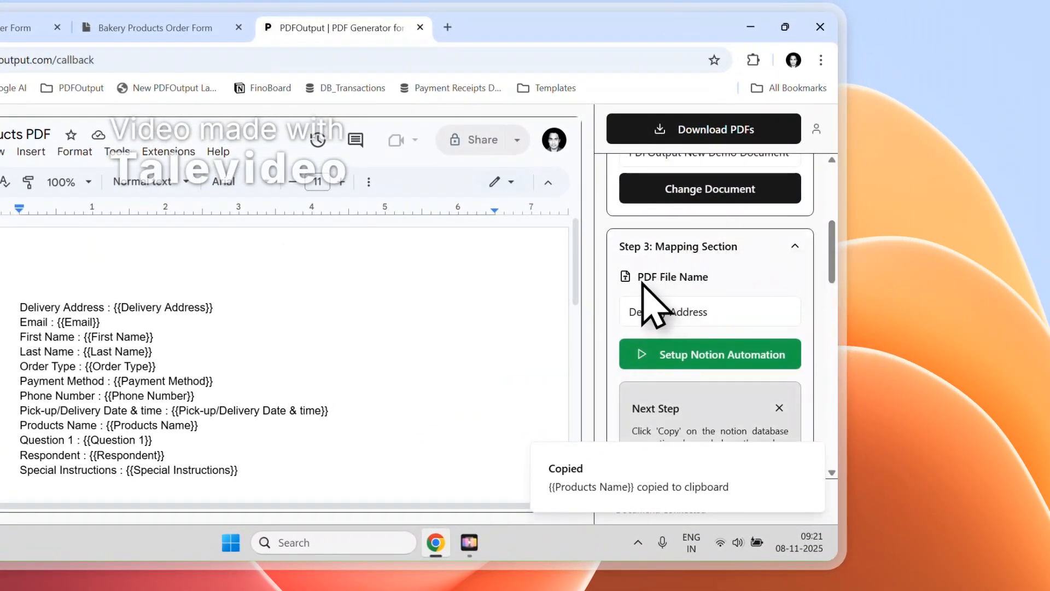
{"action": "left_click_drag", "start_coordinate": [642, 283], "coordinate": [680, 284]}
{"action": "left_click", "coordinate": [131, 27]}
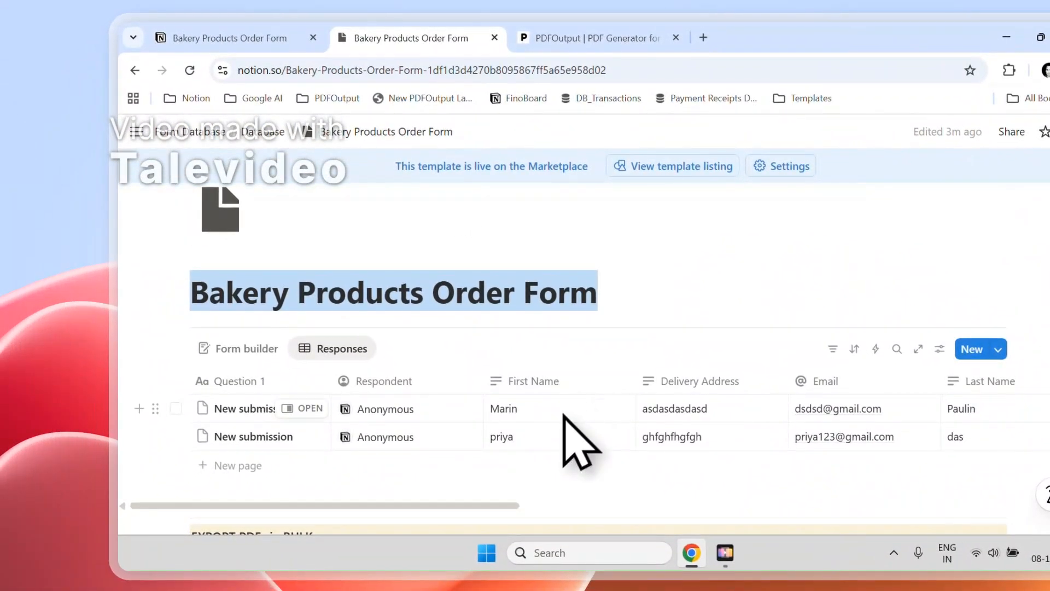
{"action": "left_click", "coordinate": [574, 42]}
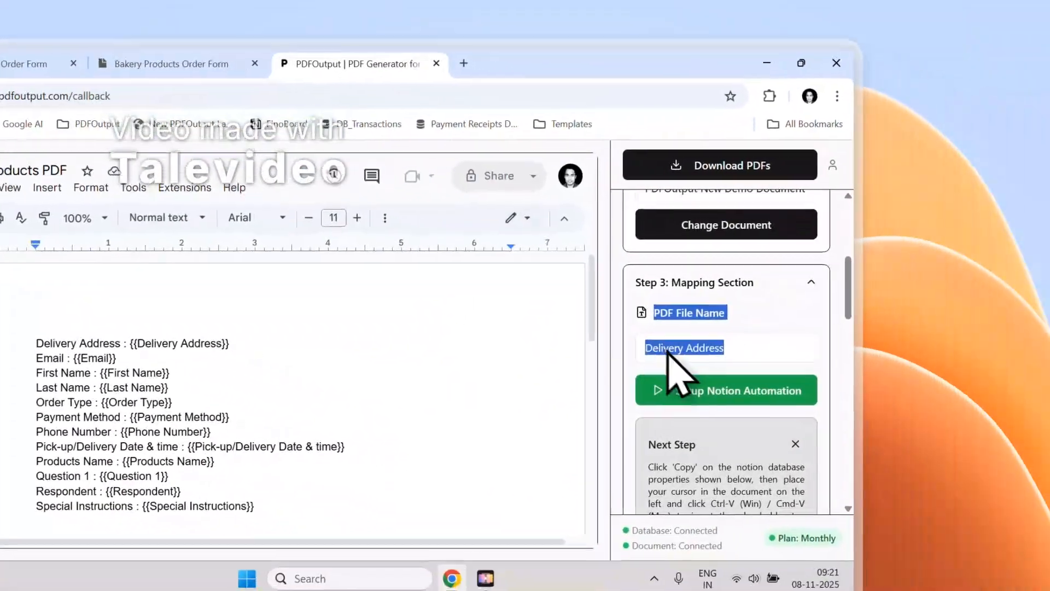
{"action": "left_click", "coordinate": [810, 397]}
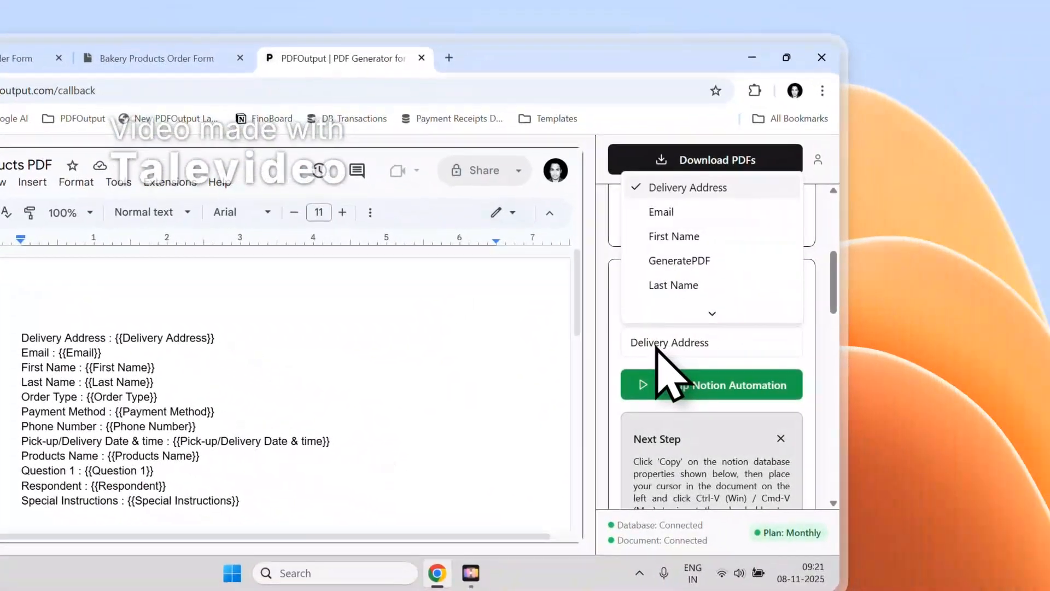
{"action": "left_click", "coordinate": [678, 244]}
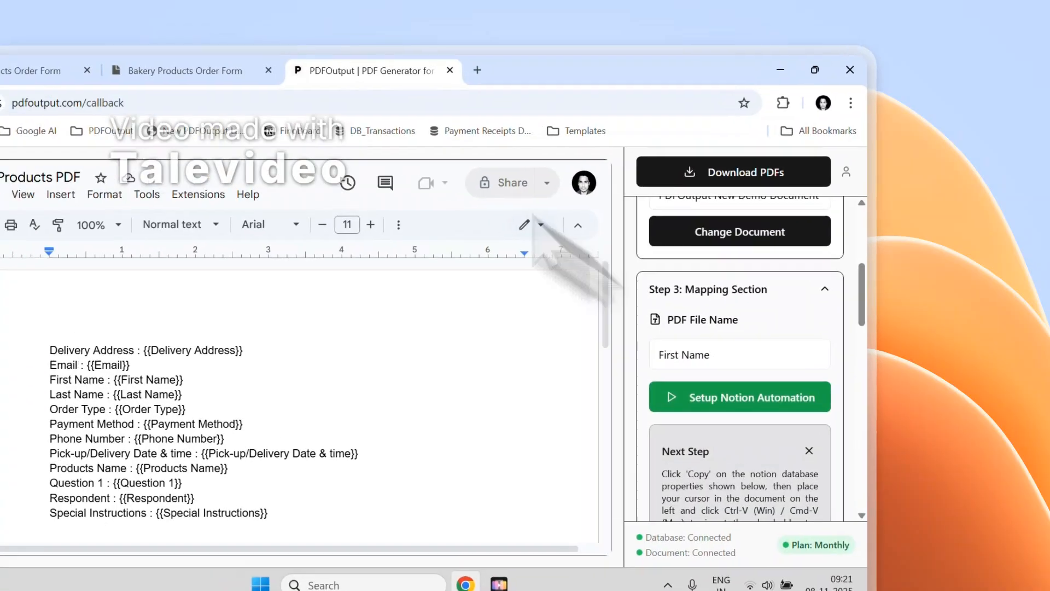
{"action": "left_click", "coordinate": [159, 58]}
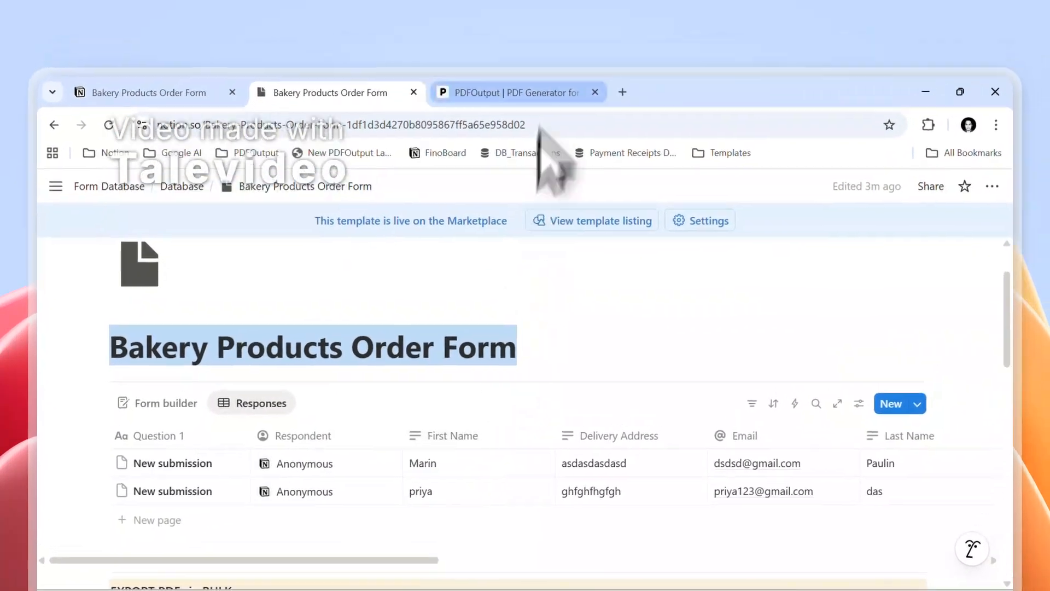
{"action": "left_click", "coordinate": [547, 63]}
Set the GeneratePDF status of the first response in the Notion table to Ready to Generate
{"action": "scroll", "coordinate": [840, 383], "scroll_direction": "up", "scroll_amount": 10}
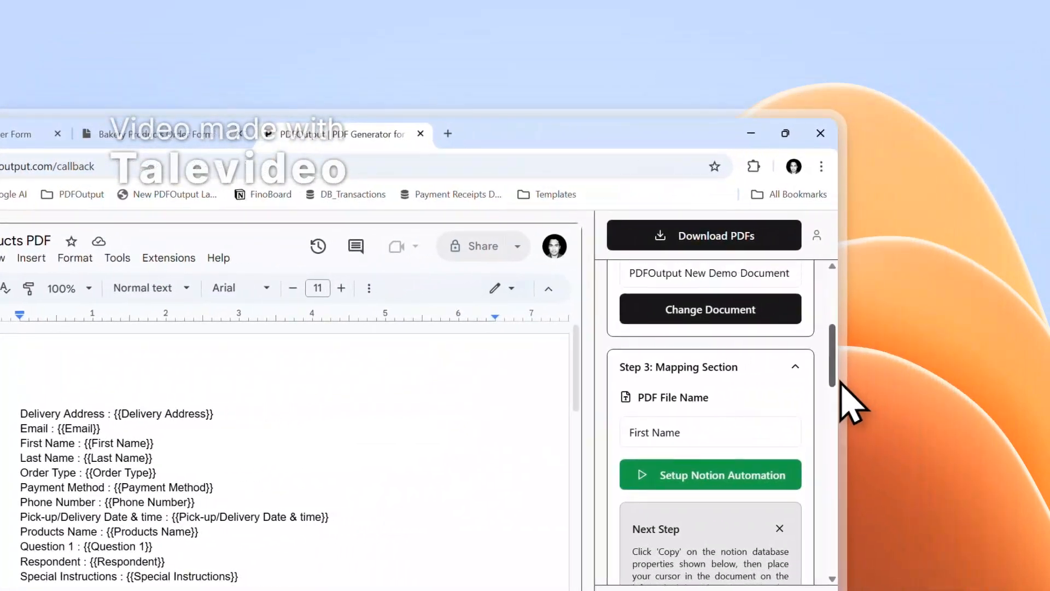
{"action": "left_click", "coordinate": [339, 134]}
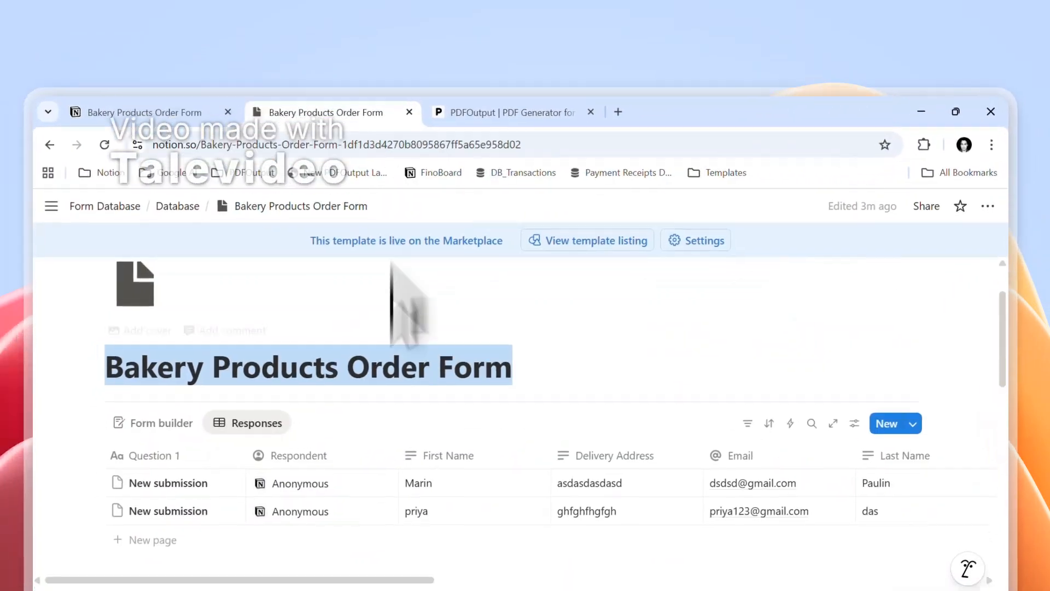
{"action": "left_click_drag", "start_coordinate": [460, 518], "coordinate": [960, 360]}
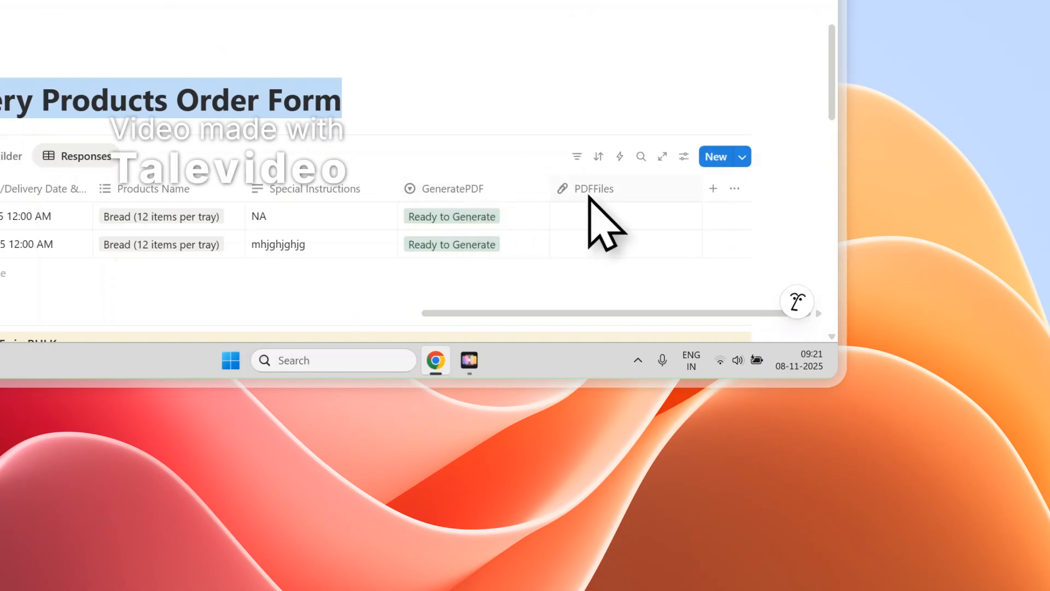
{"action": "left_click", "coordinate": [494, 214]}
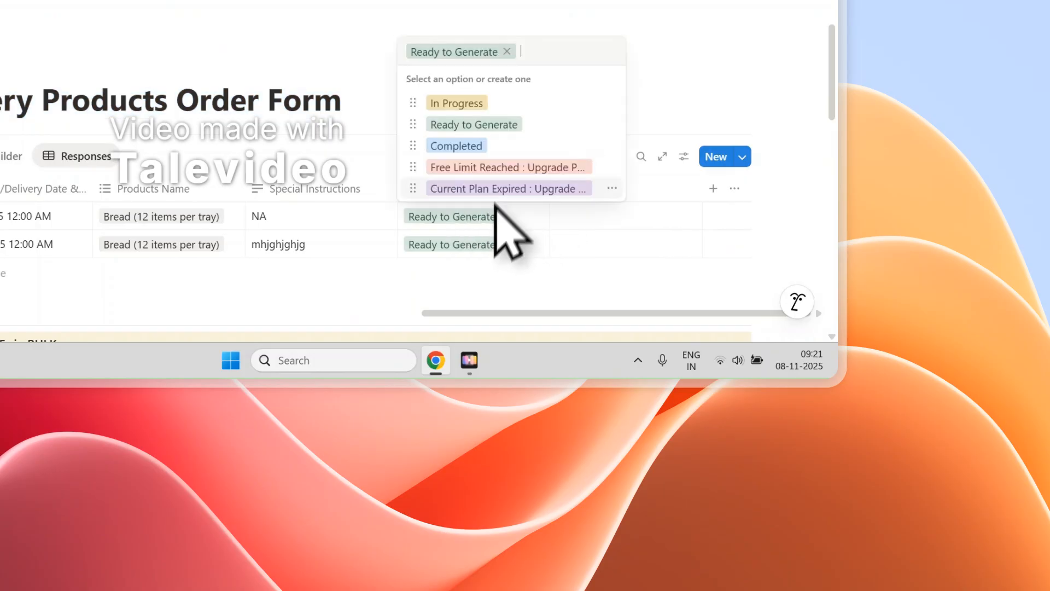
{"action": "left_click", "coordinate": [494, 125]}
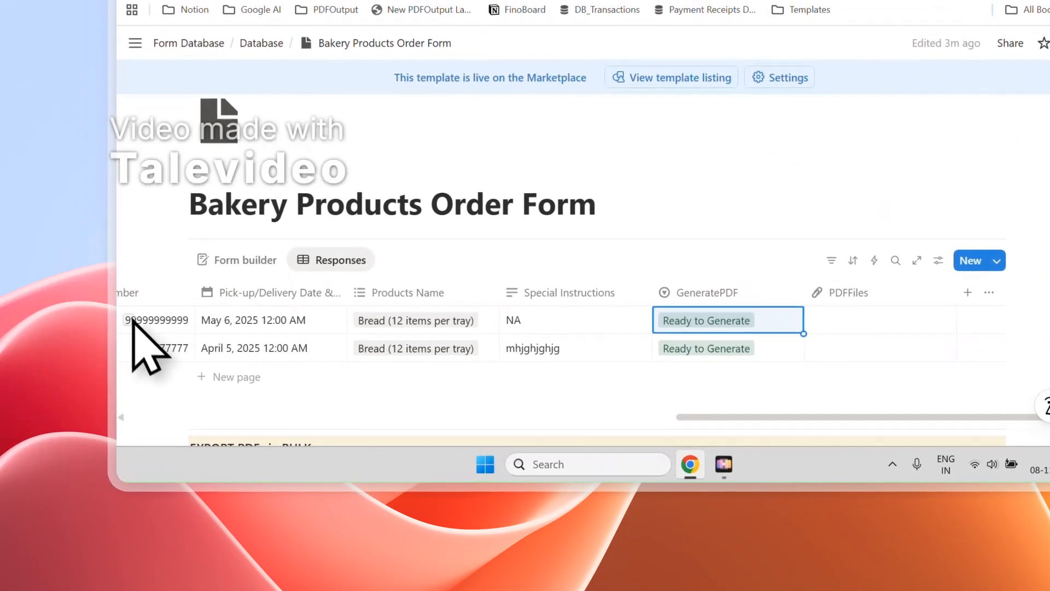
{"action": "left_click", "coordinate": [131, 322]}
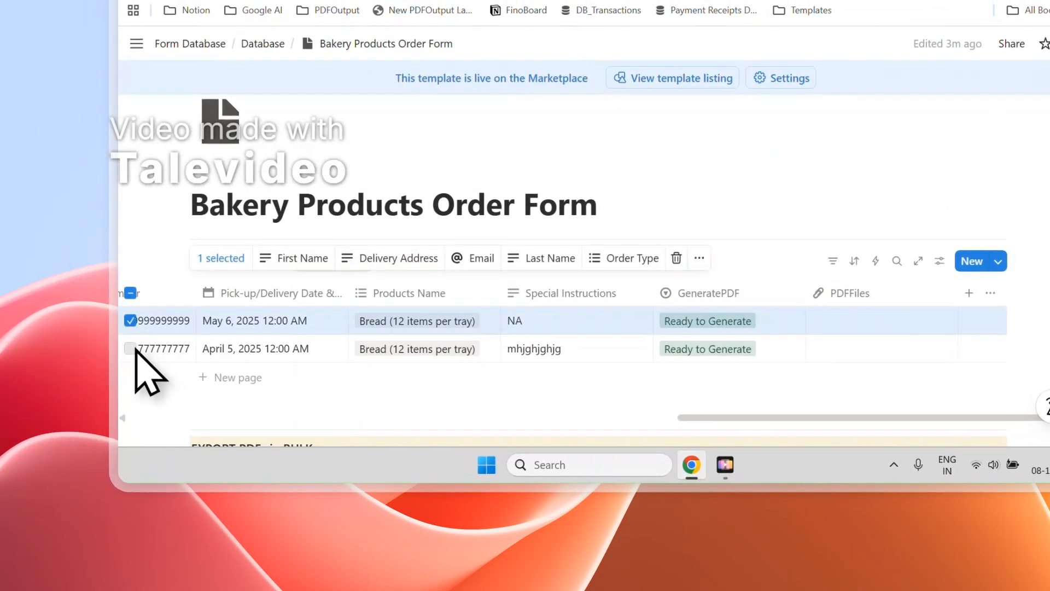
{"action": "left_click", "coordinate": [131, 349]}
{"action": "key", "text": "Escape"}
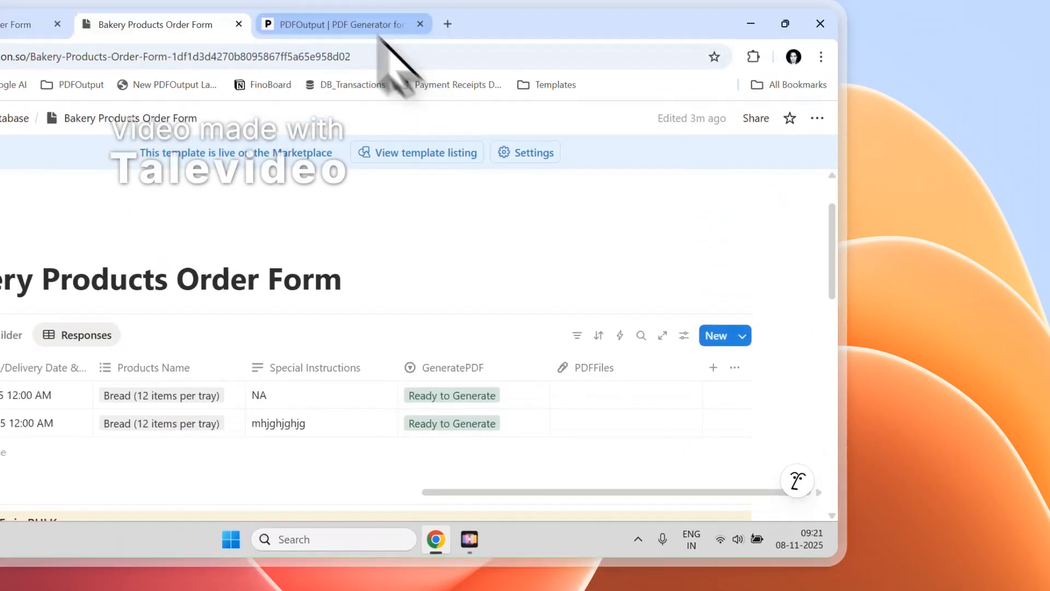
Switch to PDFOutput, generate the PDFs for the Bakery Products Order Form database and return to the Notion responses table
{"action": "left_click", "coordinate": [377, 32]}
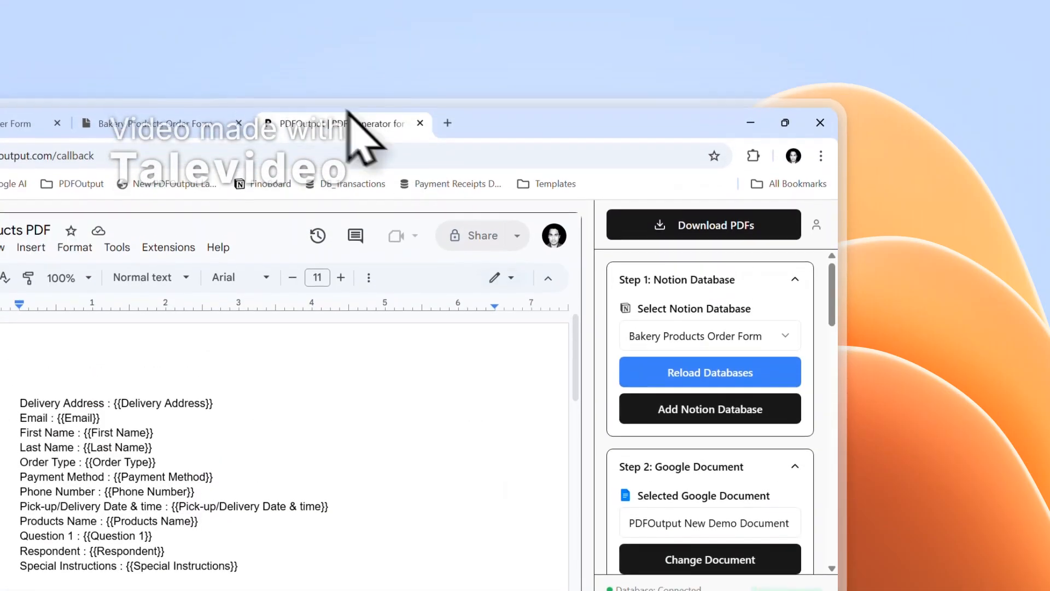
{"action": "left_click", "coordinate": [737, 230]}
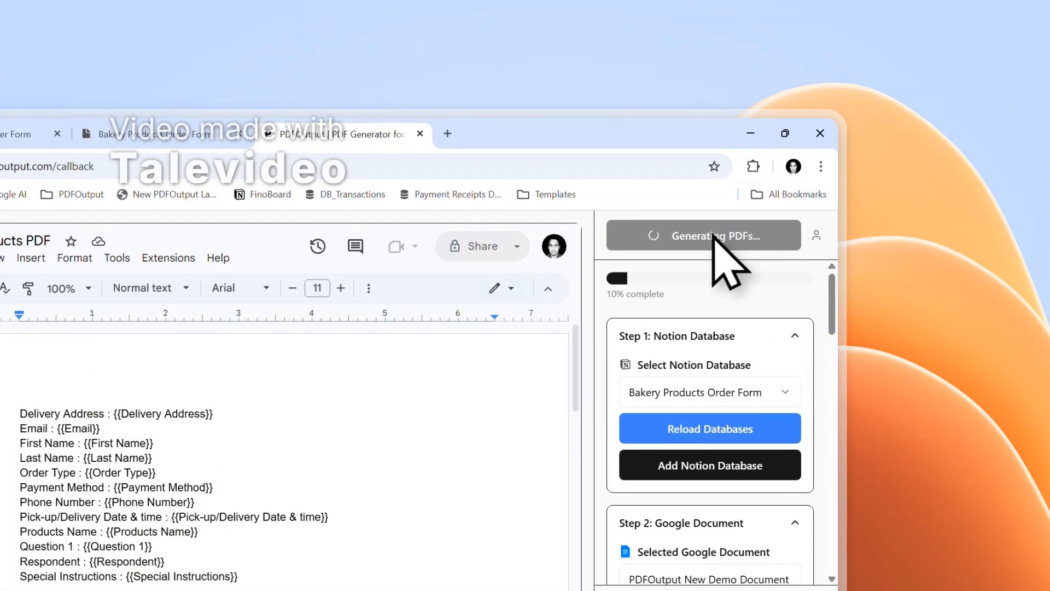
{"action": "left_click", "coordinate": [236, 130]}
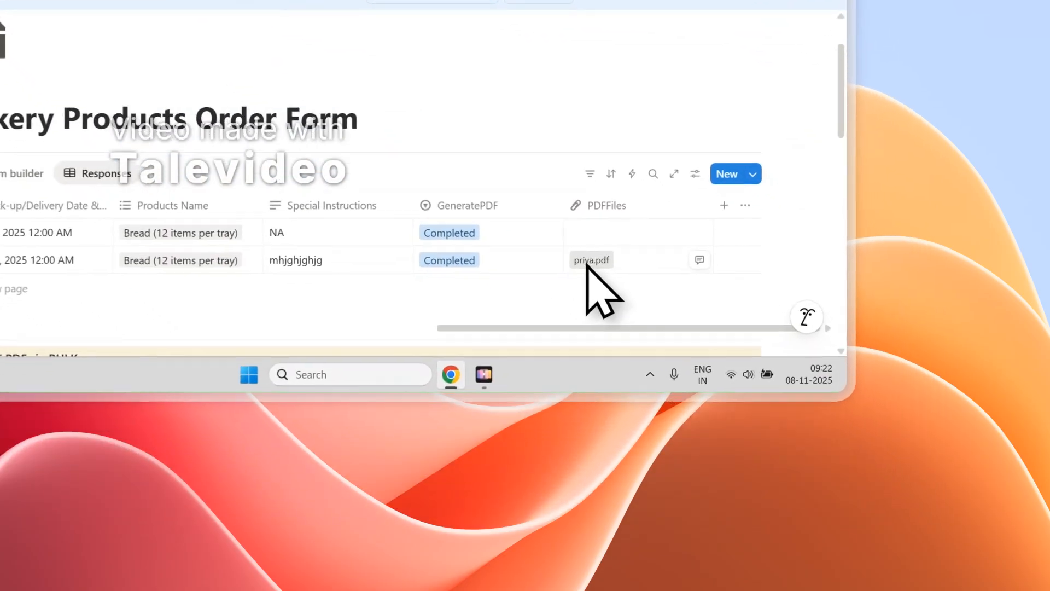
Open the generated PDF of the second response, then the first response's, from the PDFFiles column and examine their contents
{"action": "left_click", "coordinate": [714, 412]}
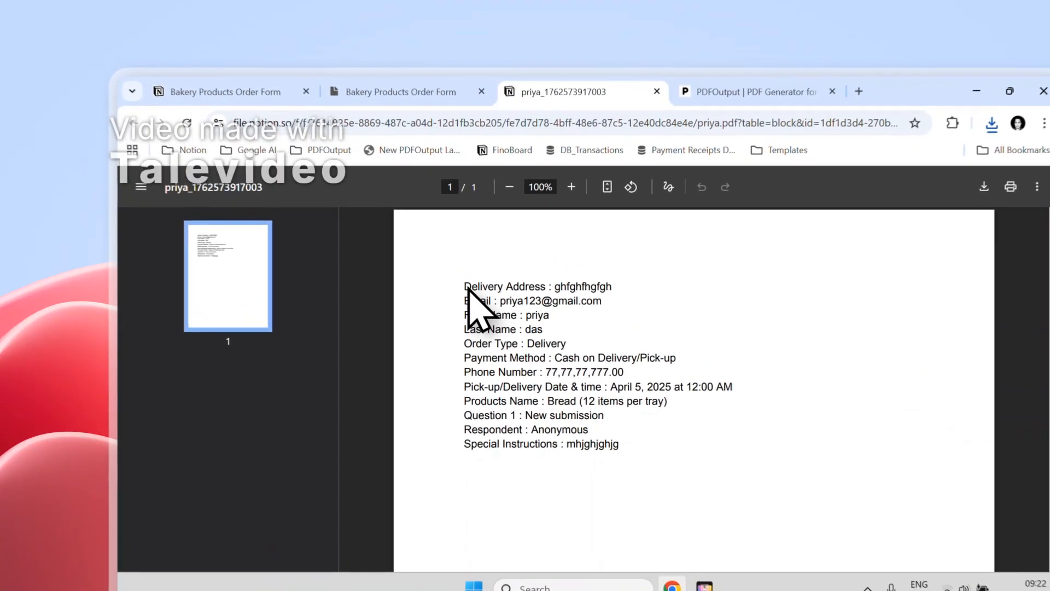
{"action": "left_click_drag", "start_coordinate": [417, 247], "coordinate": [561, 375]}
{"action": "left_click", "coordinate": [438, 95]}
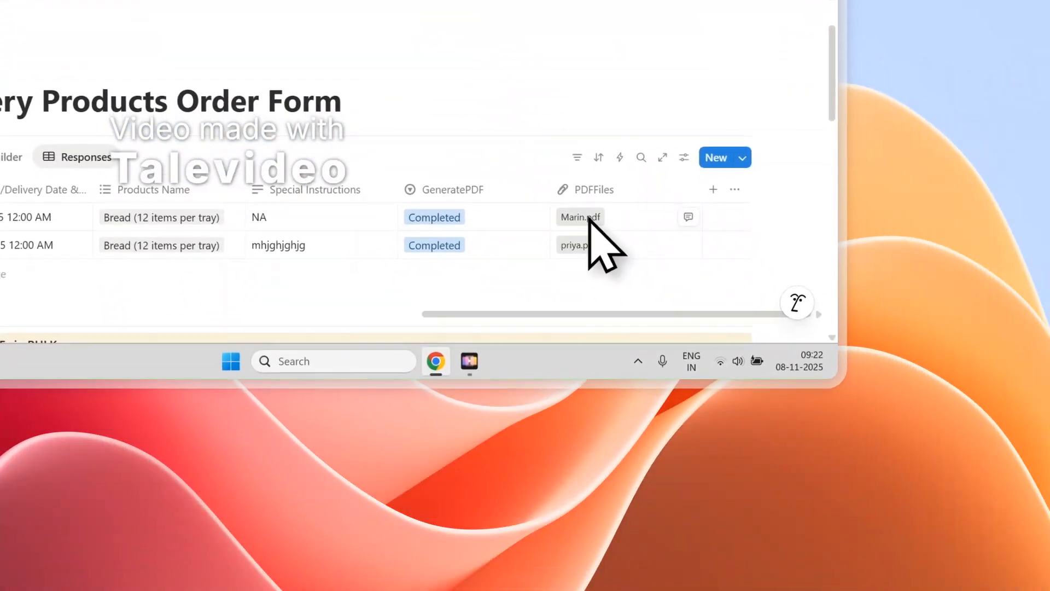
{"action": "left_click", "coordinate": [596, 316]}
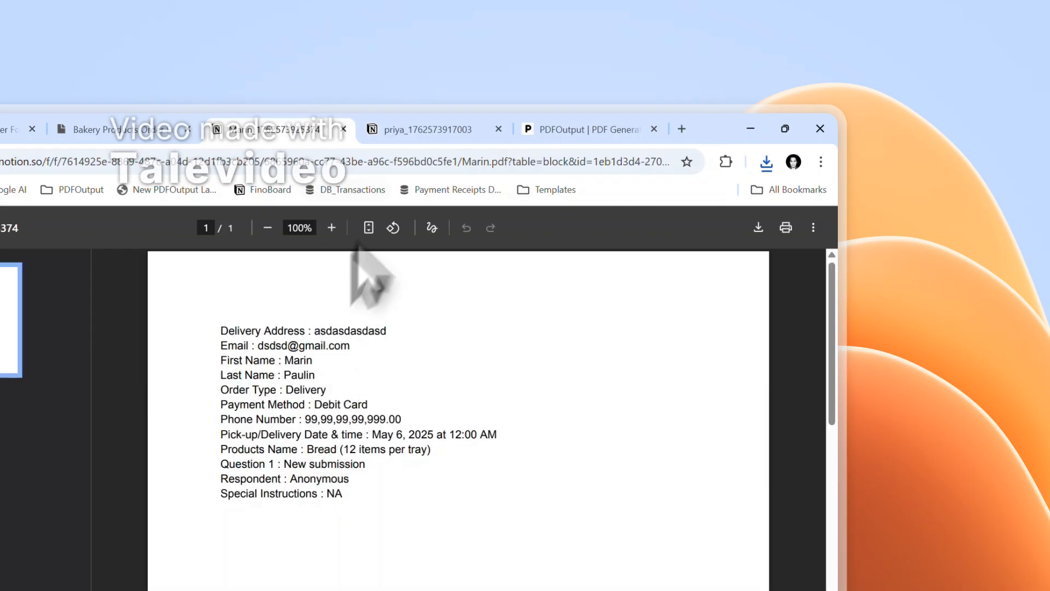
Compare the contents of the two PDFs generated from the first and second form responses
{"action": "left_click", "coordinate": [414, 121]}
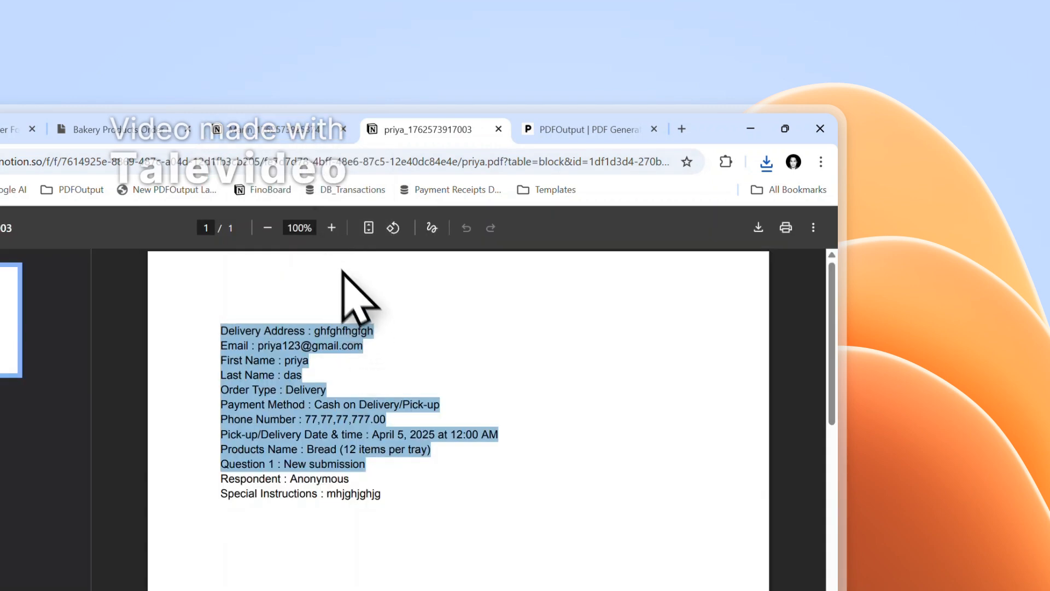
{"action": "left_click", "coordinate": [343, 272]}
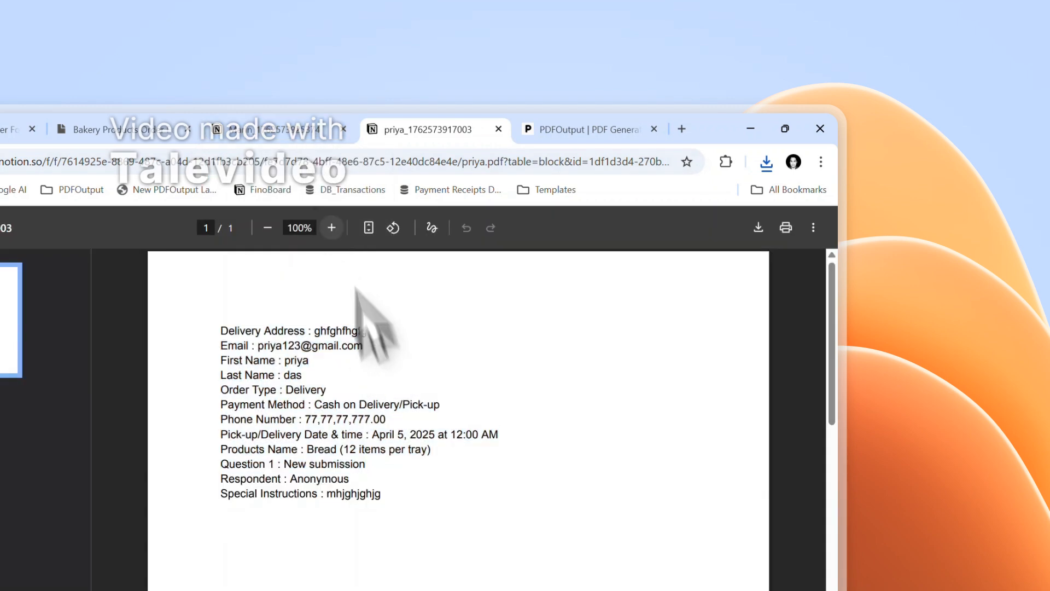
{"action": "left_click", "coordinate": [298, 126]}
{"action": "left_click", "coordinate": [408, 121]}
{"action": "left_click", "coordinate": [333, 126]}
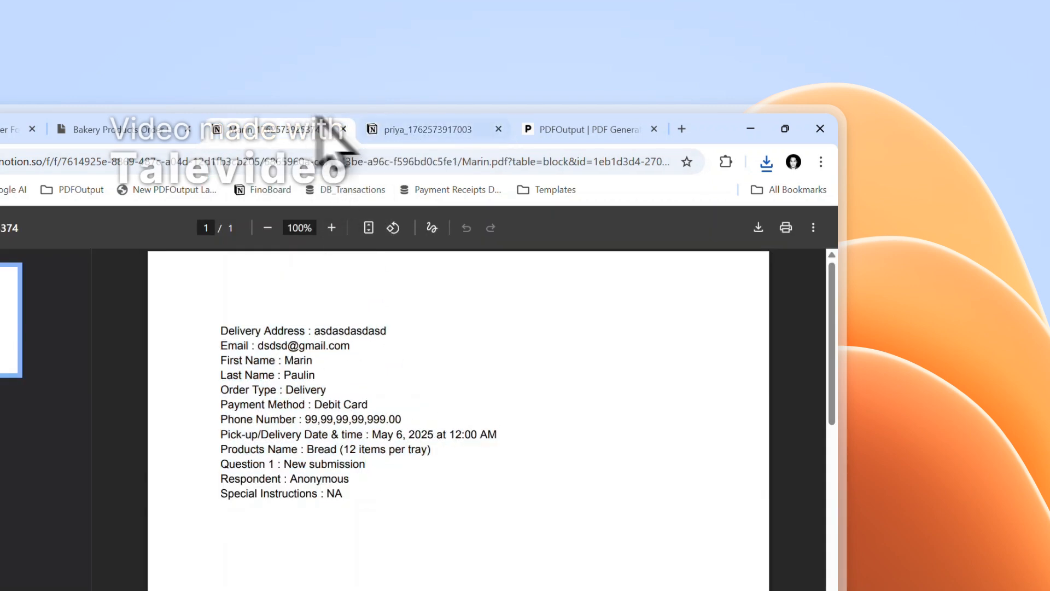
{"action": "left_click", "coordinate": [414, 123]}
{"action": "left_click", "coordinate": [323, 129]}
{"action": "left_click", "coordinate": [370, 131]}
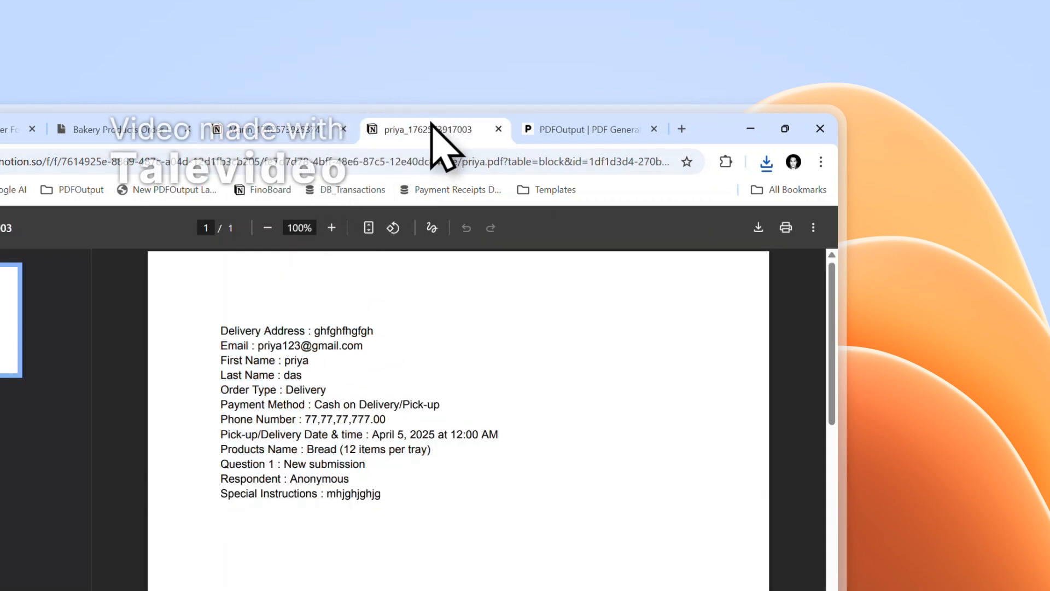
{"action": "left_click", "coordinate": [308, 124]}
Return to the Notion responses table, close both generated PDFs and switch to PDFOutput
{"action": "left_click", "coordinate": [185, 120]}
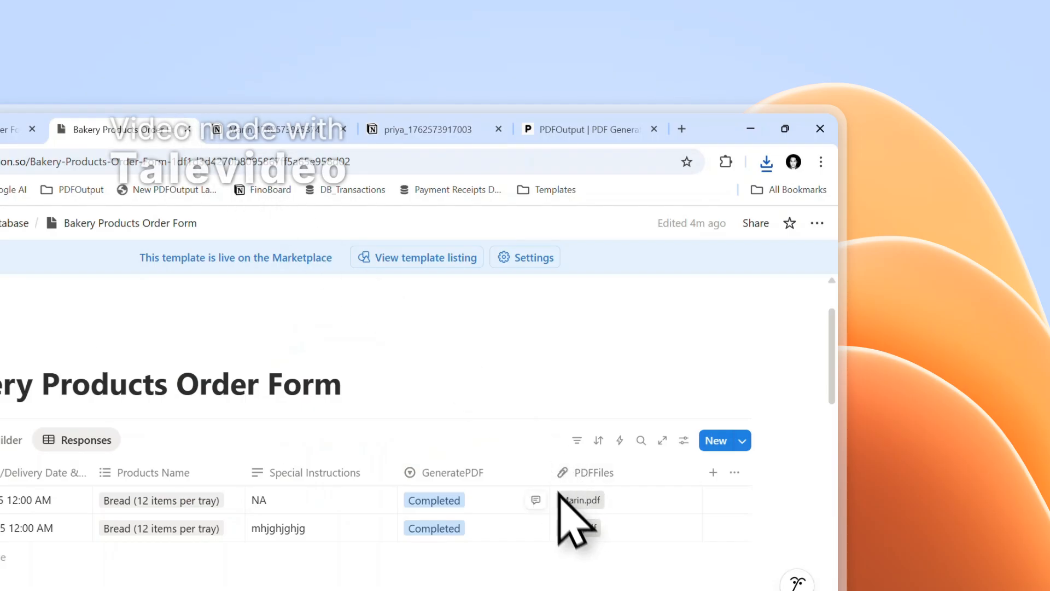
{"action": "left_click", "coordinate": [343, 129]}
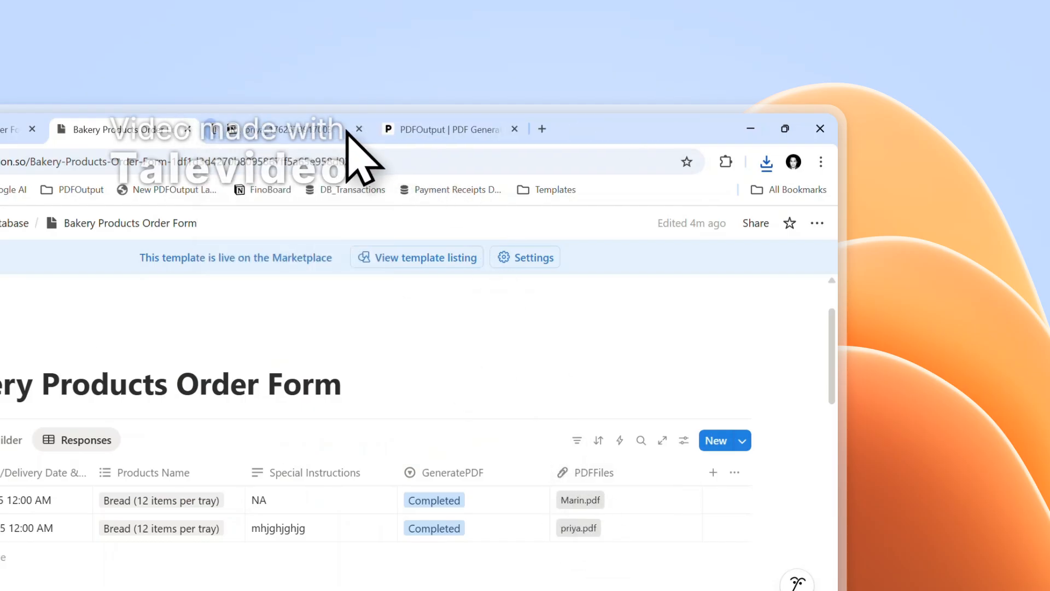
{"action": "left_click", "coordinate": [324, 120]}
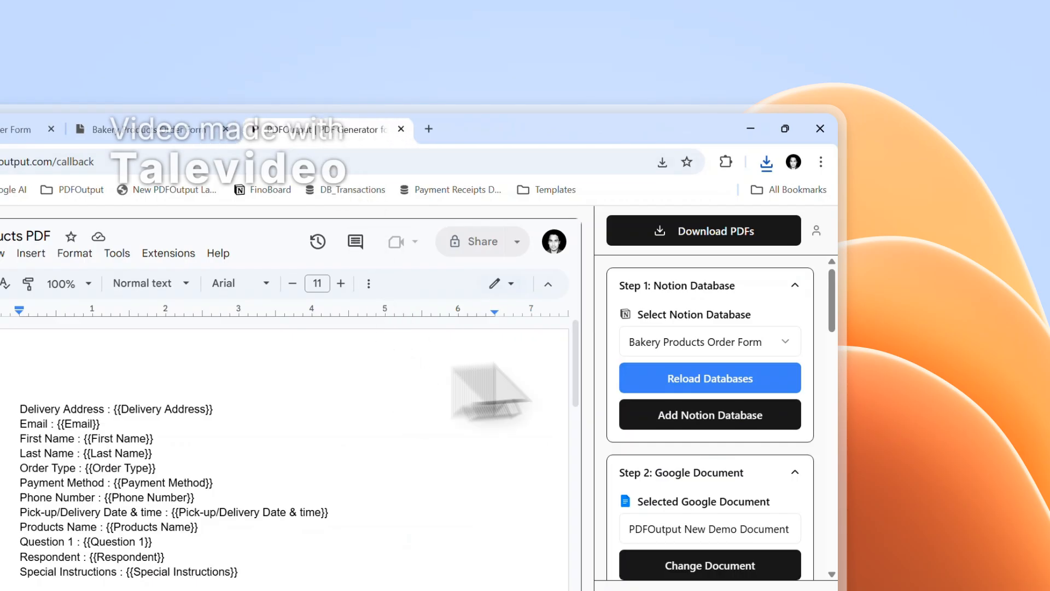
Start the Notion automation setup from the mapping section with First Name as the PDF file name
{"action": "scroll", "coordinate": [834, 328], "scroll_direction": "down", "scroll_amount": 5}
{"action": "scroll", "coordinate": [840, 318], "scroll_direction": "down", "scroll_amount": 5}
{"action": "scroll", "coordinate": [828, 400], "scroll_direction": "up", "scroll_amount": 4}
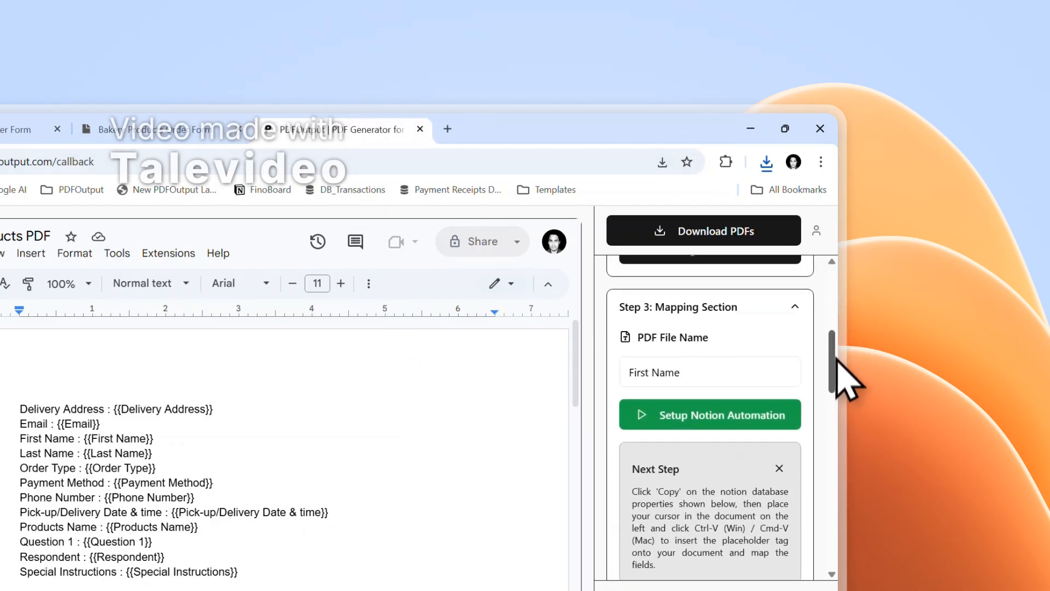
{"action": "left_click", "coordinate": [728, 407]}
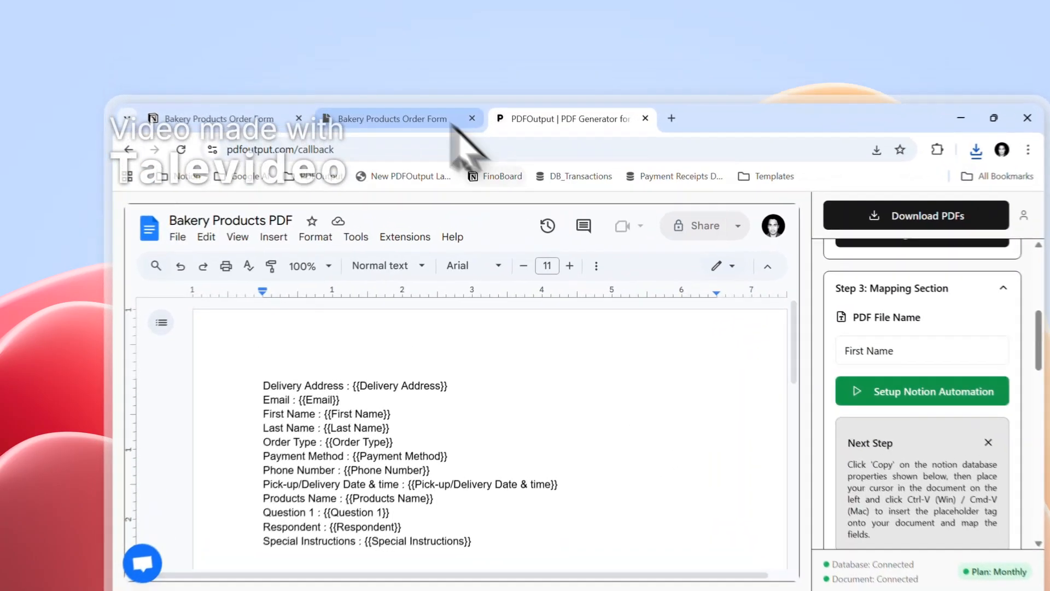
Add a new row to the Notion responses table with its GeneratePDF status set to Ready to Generate
{"action": "left_click", "coordinate": [405, 81]}
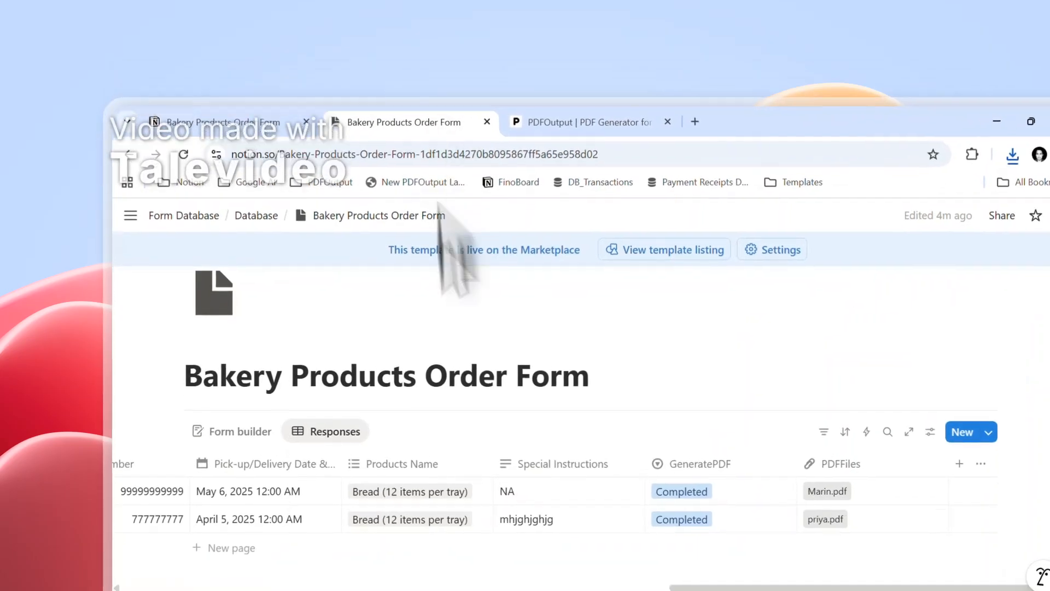
{"action": "left_click", "coordinate": [240, 453]}
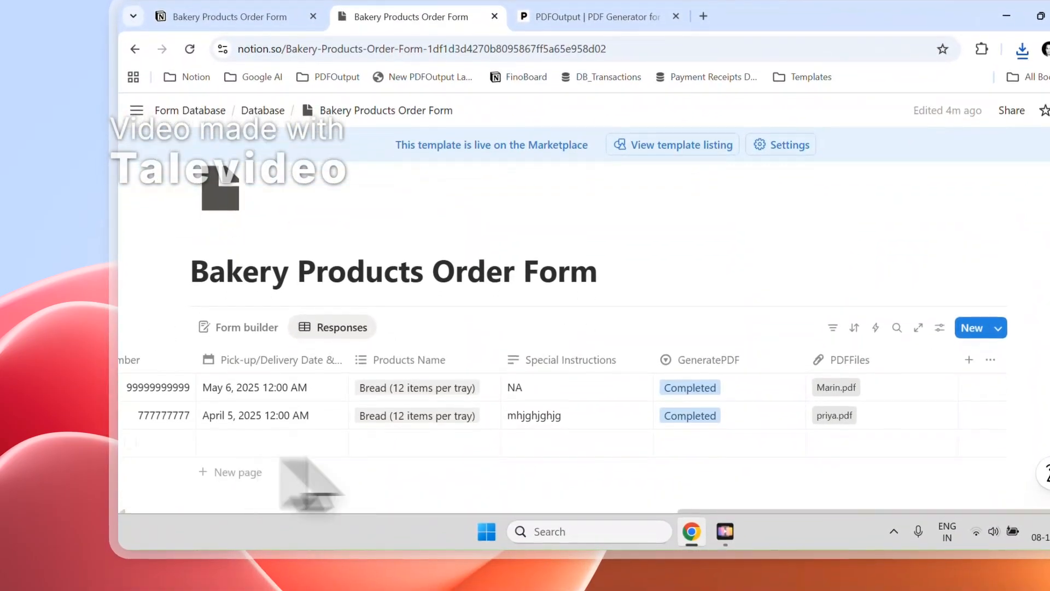
{"action": "left_click", "coordinate": [671, 442]}
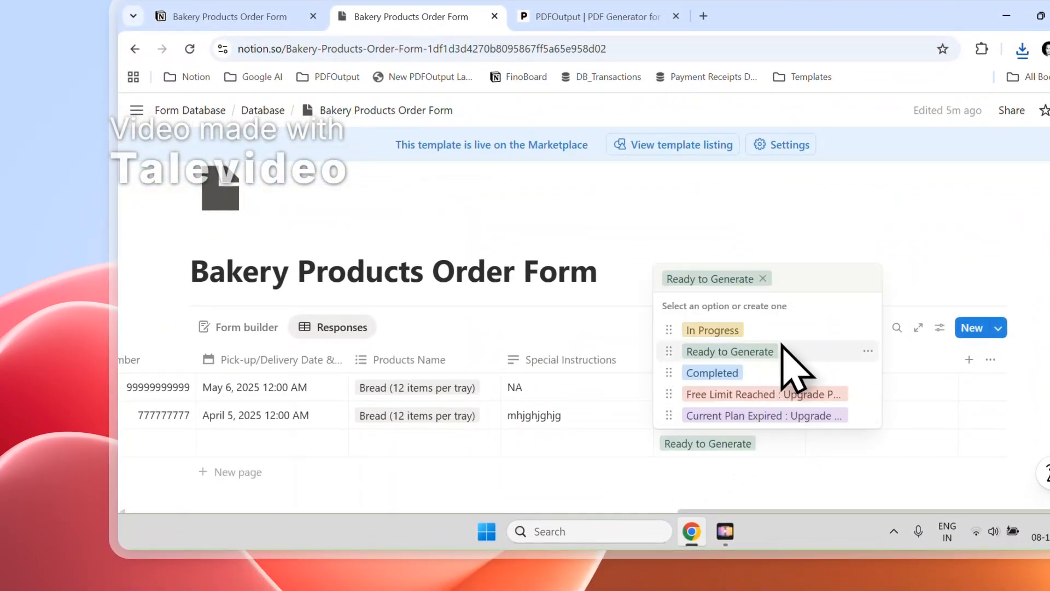
{"action": "left_click", "coordinate": [782, 350]}
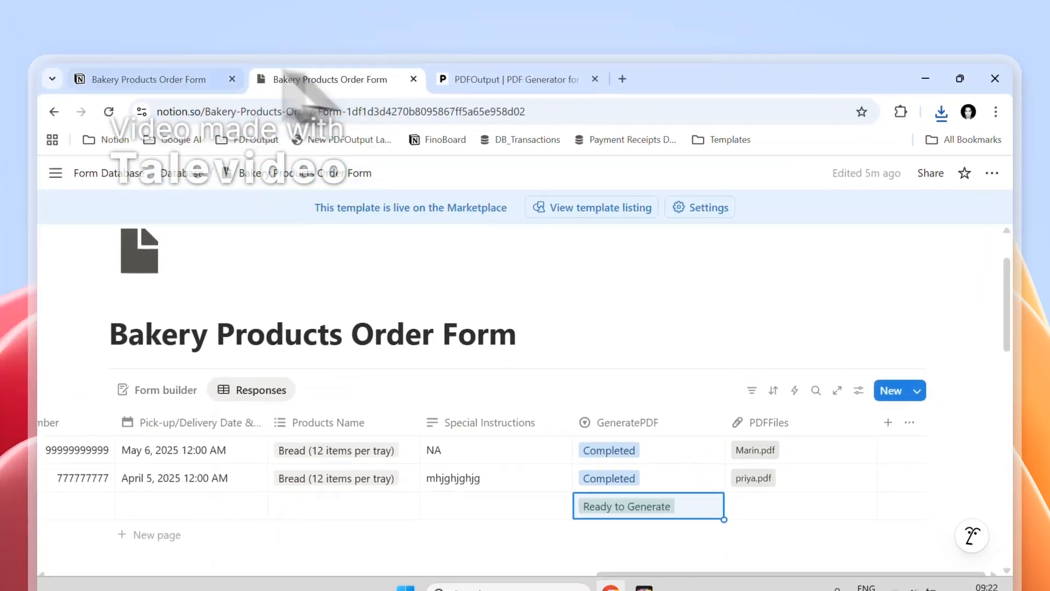
View the published order form, return to the responses table and review the new row's GeneratePDF status options
{"action": "left_click", "coordinate": [176, 130]}
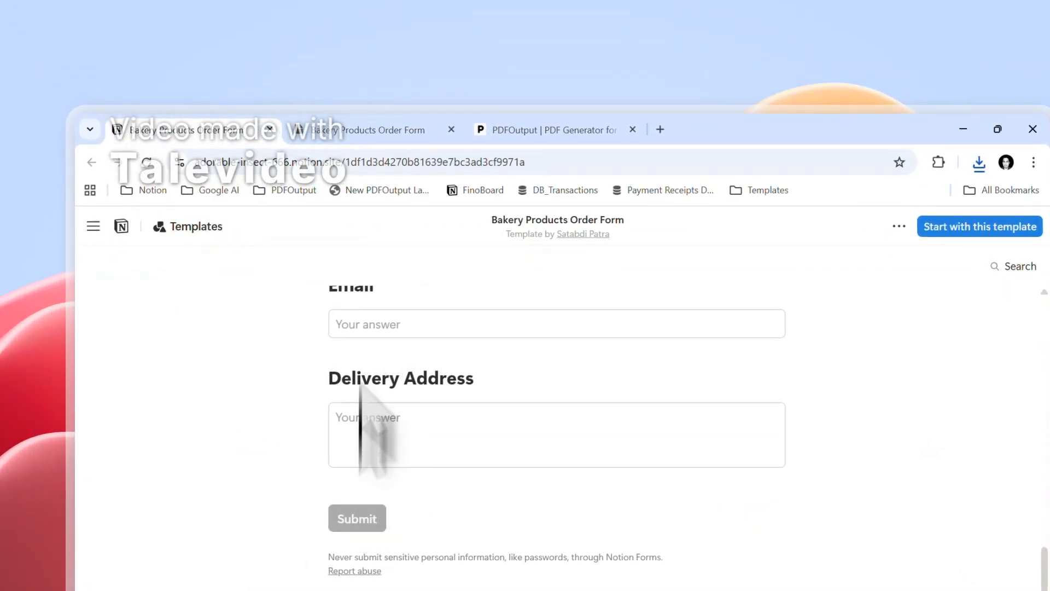
{"action": "left_click", "coordinate": [353, 131]}
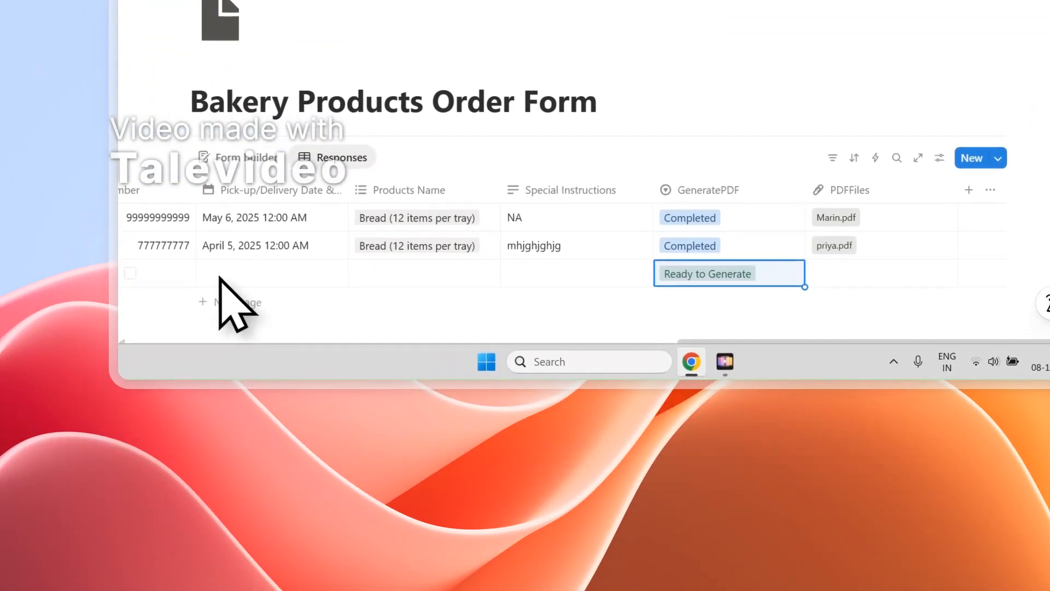
{"action": "left_click", "coordinate": [703, 275]}
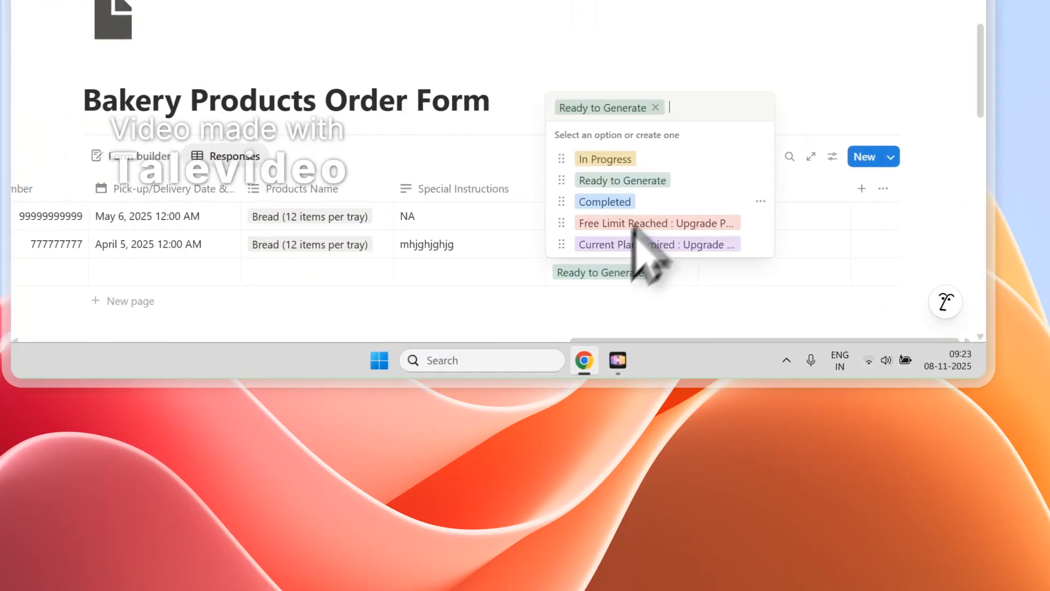
{"action": "key", "text": "Escape"}
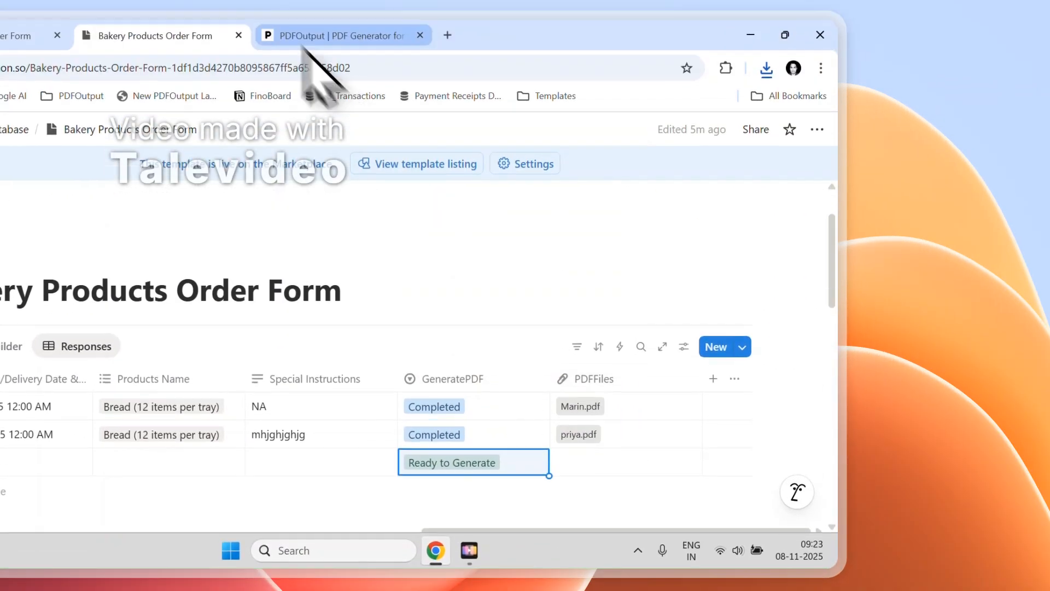
Review the PDFOutput template alongside the Notion responses table, then view PDFOutput's support chat and close it
{"action": "left_click", "coordinate": [307, 32]}
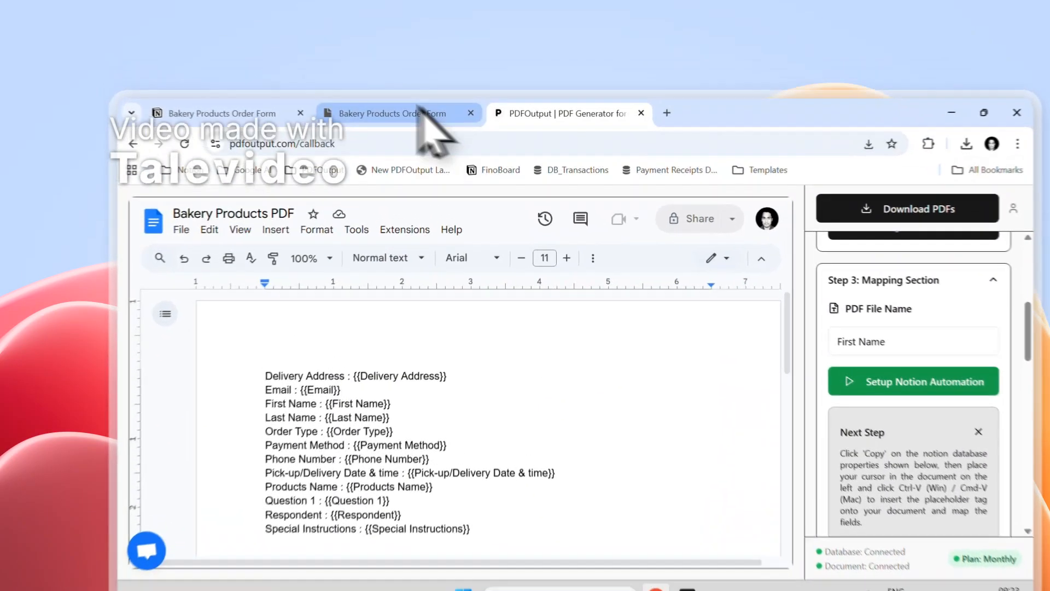
{"action": "left_click", "coordinate": [405, 81]}
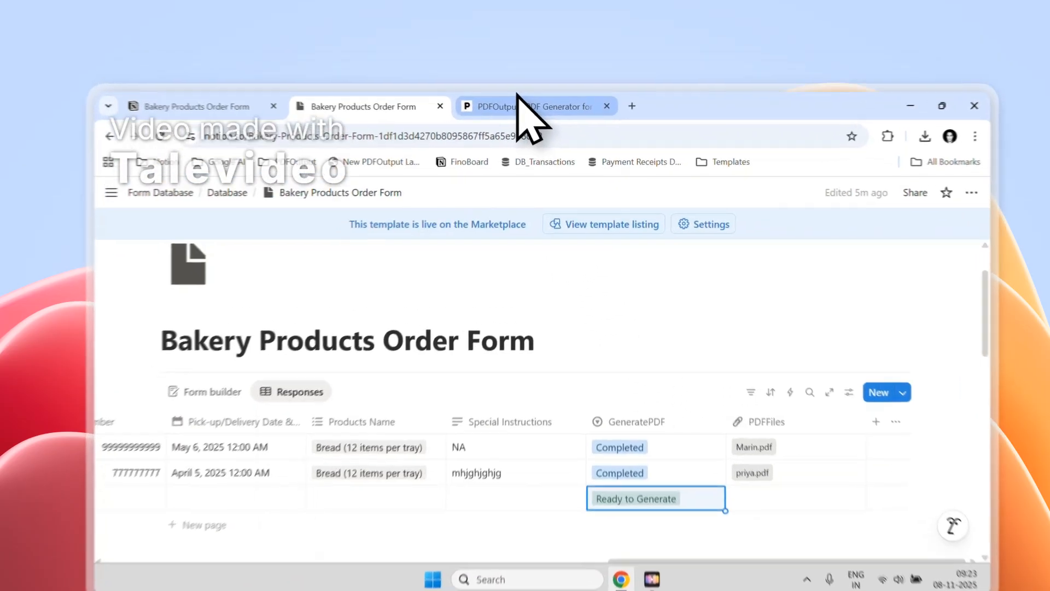
{"action": "left_click", "coordinate": [504, 80]}
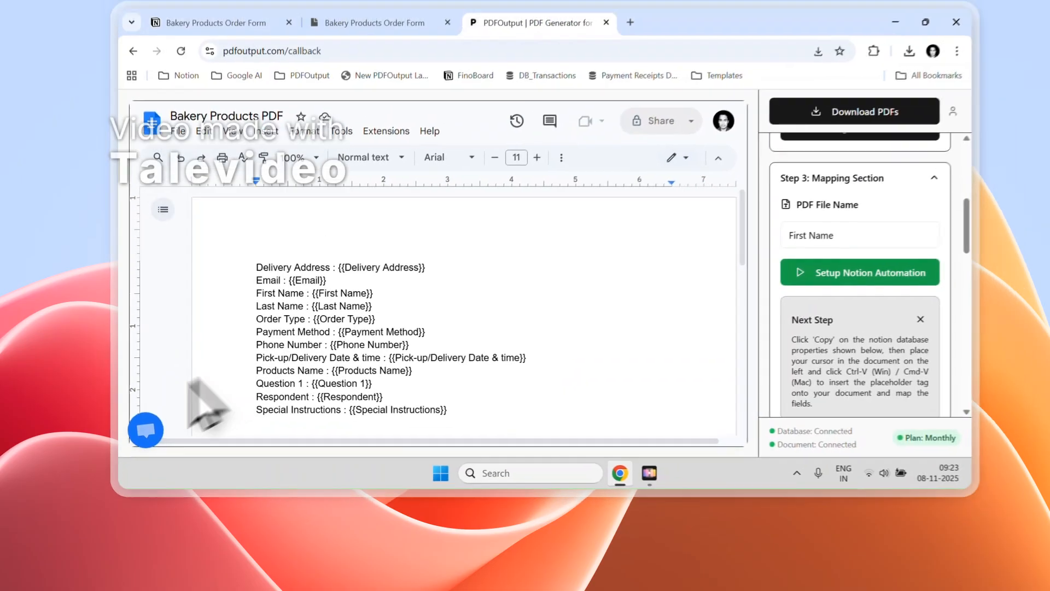
{"action": "left_click", "coordinate": [149, 311]}
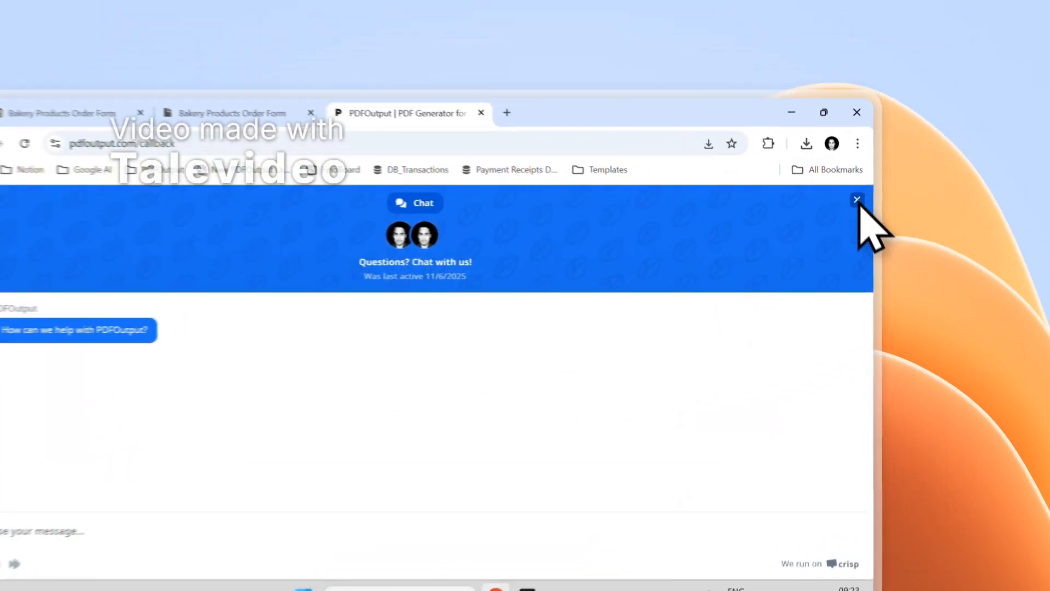
{"action": "left_click", "coordinate": [918, 157]}
Sign out of the PDFOutput account
{"action": "left_click", "coordinate": [914, 164]}
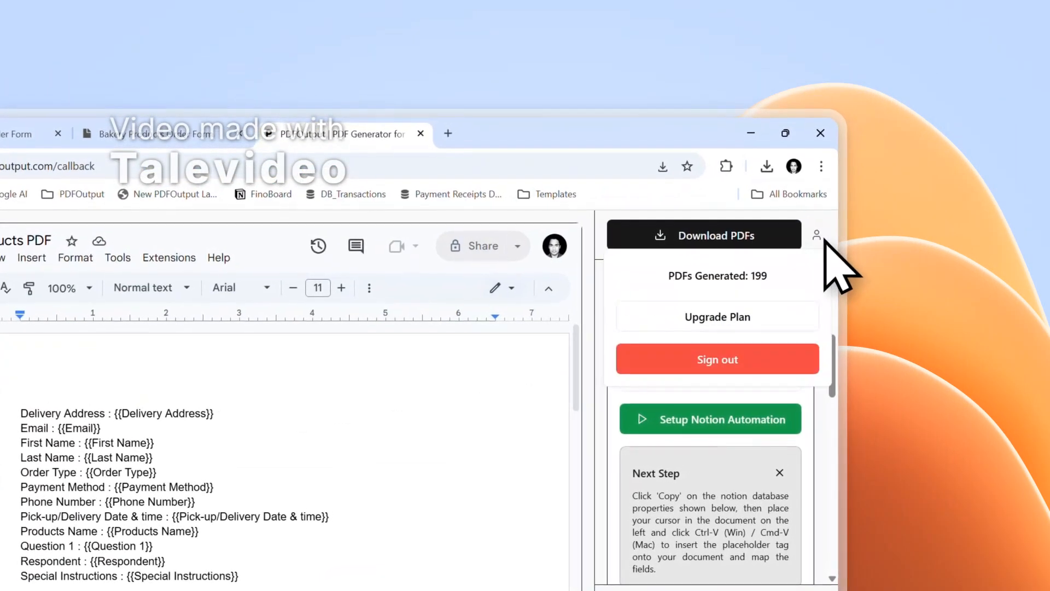
{"action": "left_click", "coordinate": [728, 361]}
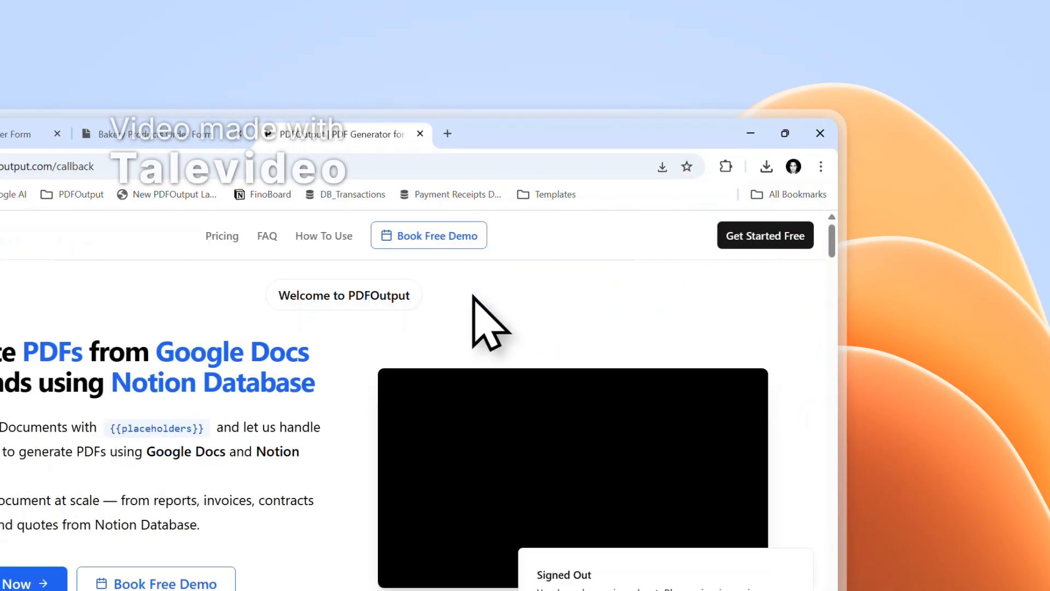
Open PDFOutput's contact page, examine its Send Message form and demo booking option, and return to the Notion responses table
{"action": "left_click_drag", "start_coordinate": [835, 233], "coordinate": [842, 510]}
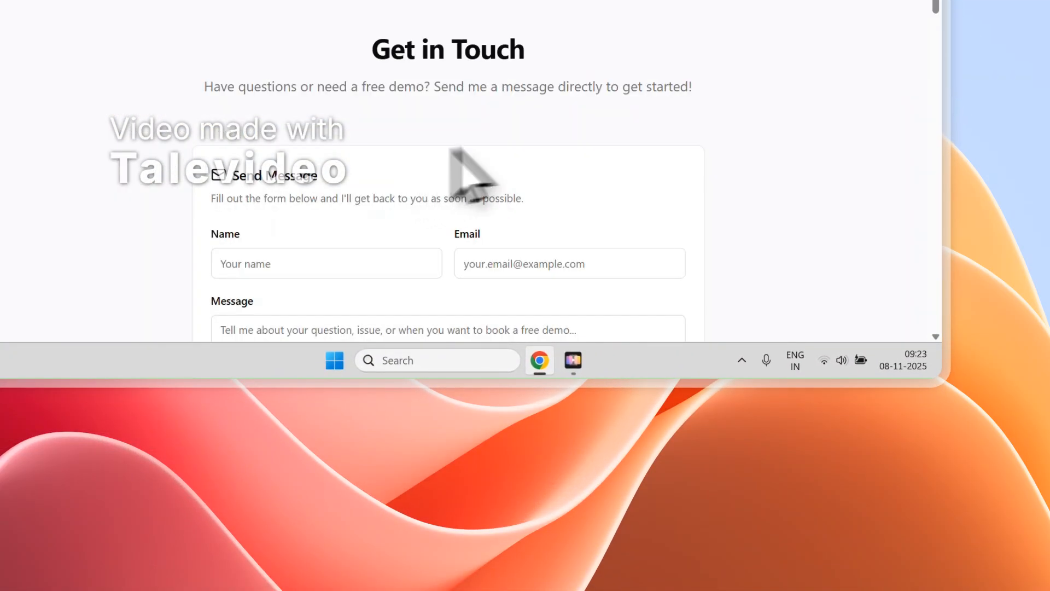
{"action": "left_click_drag", "start_coordinate": [939, 10], "coordinate": [938, 48]}
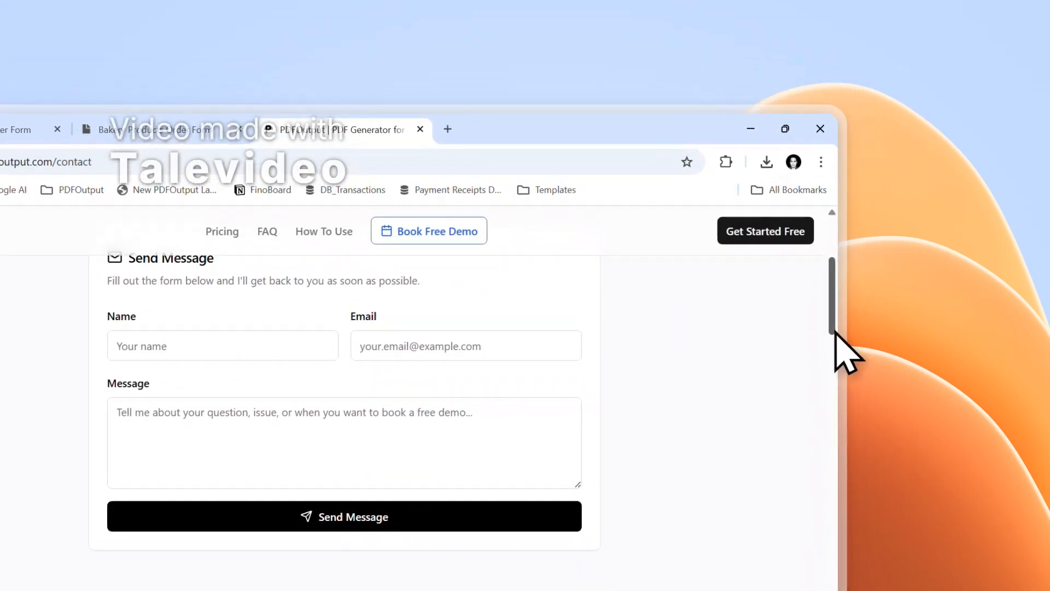
{"action": "left_click_drag", "start_coordinate": [836, 331], "coordinate": [837, 324]}
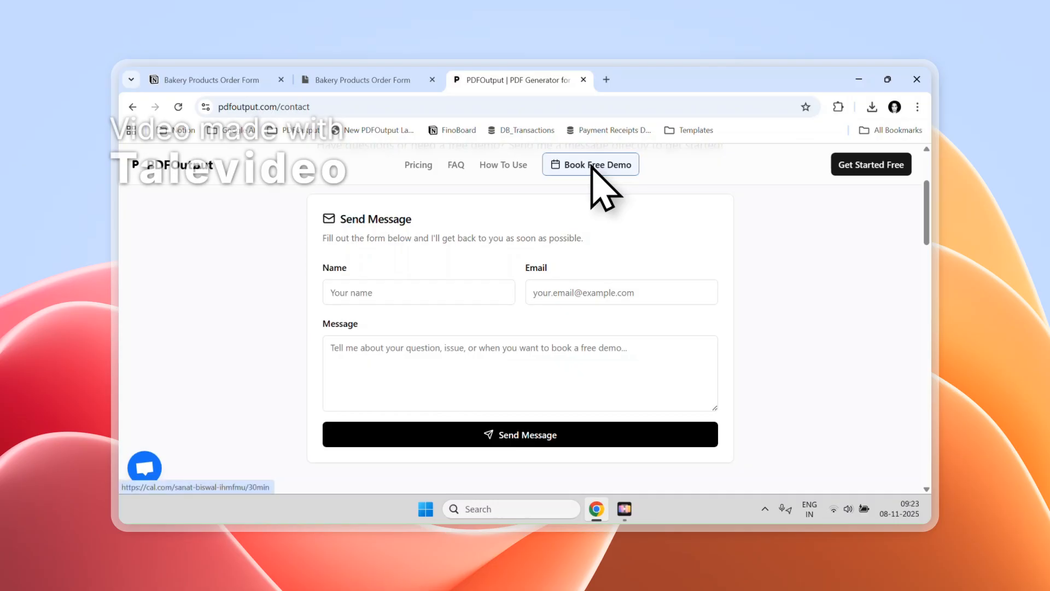
{"action": "left_click", "coordinate": [404, 79]}
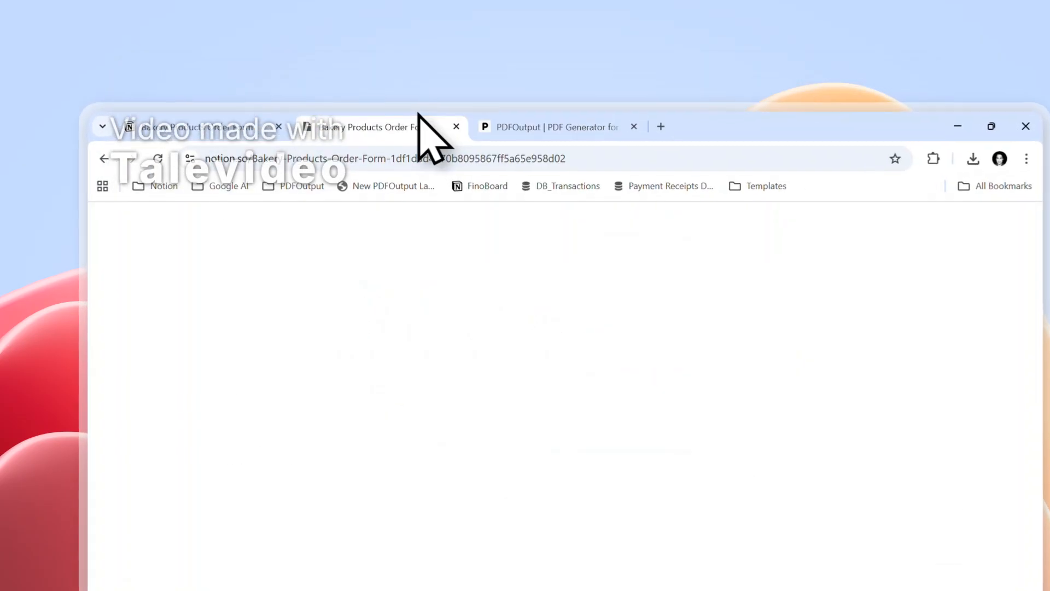